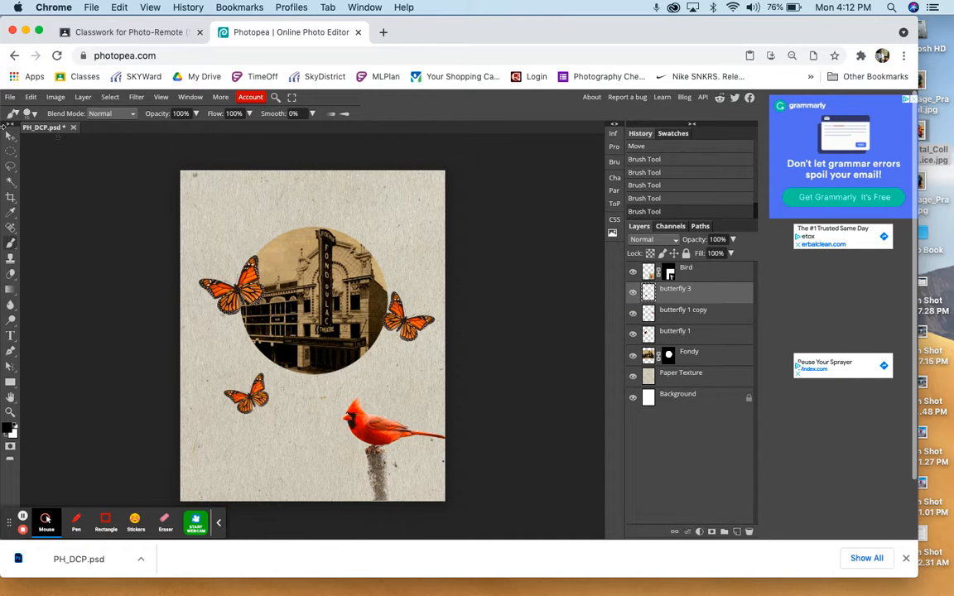
Shift the butterfly 1 copy slightly left with the Move tool so its wing overlaps the circular theatre photo's edge
{"action": "left_click", "coordinate": [681, 315]}
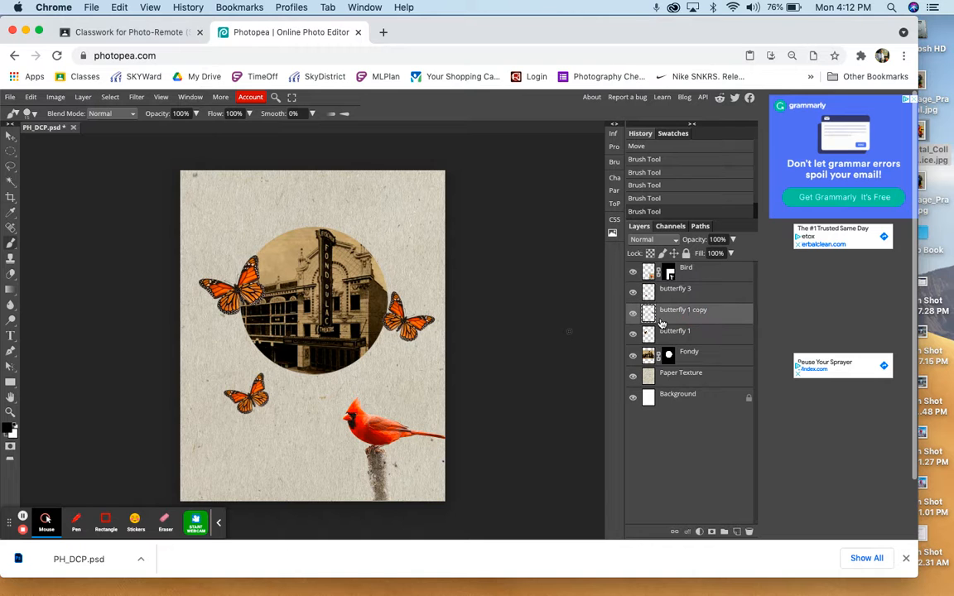
{"action": "left_click", "coordinate": [634, 314]}
{"action": "left_click", "coordinate": [634, 314]}
{"action": "left_click", "coordinate": [679, 320]}
{"action": "left_click", "coordinate": [10, 135]}
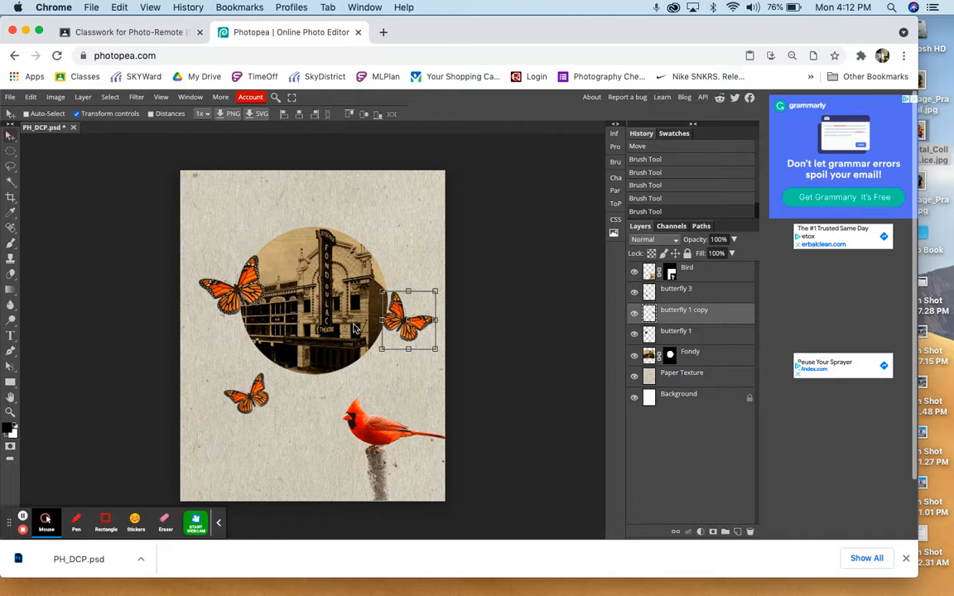
{"action": "left_click_drag", "start_coordinate": [405, 327], "coordinate": [399, 327]}
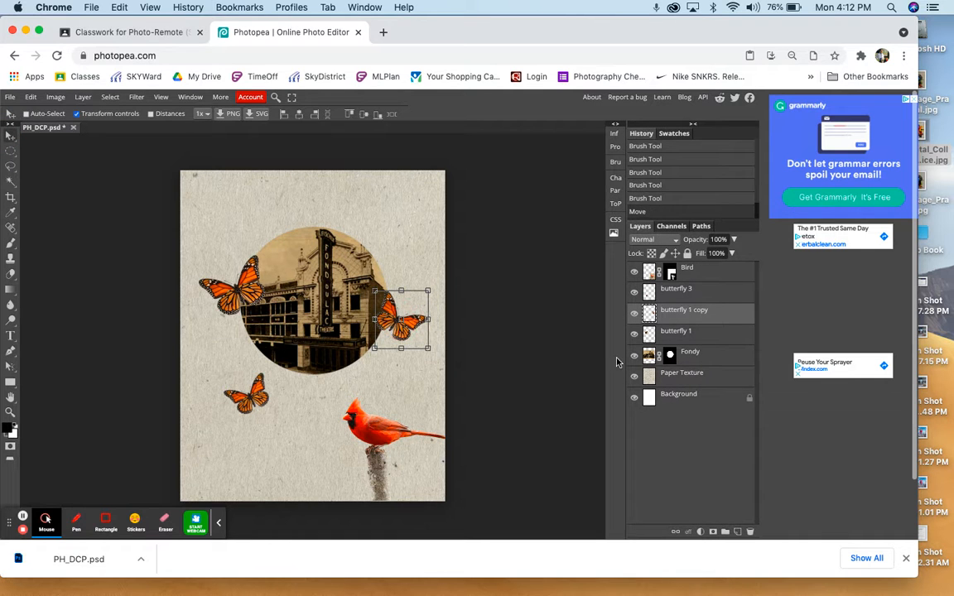
Turn off the transform controls, move the butterfly 1 copy layer beneath Fondy, and raise it back up the stack above butterfly 3
{"action": "left_click", "coordinate": [75, 113]}
{"action": "left_click_drag", "start_coordinate": [691, 315], "coordinate": [692, 373]}
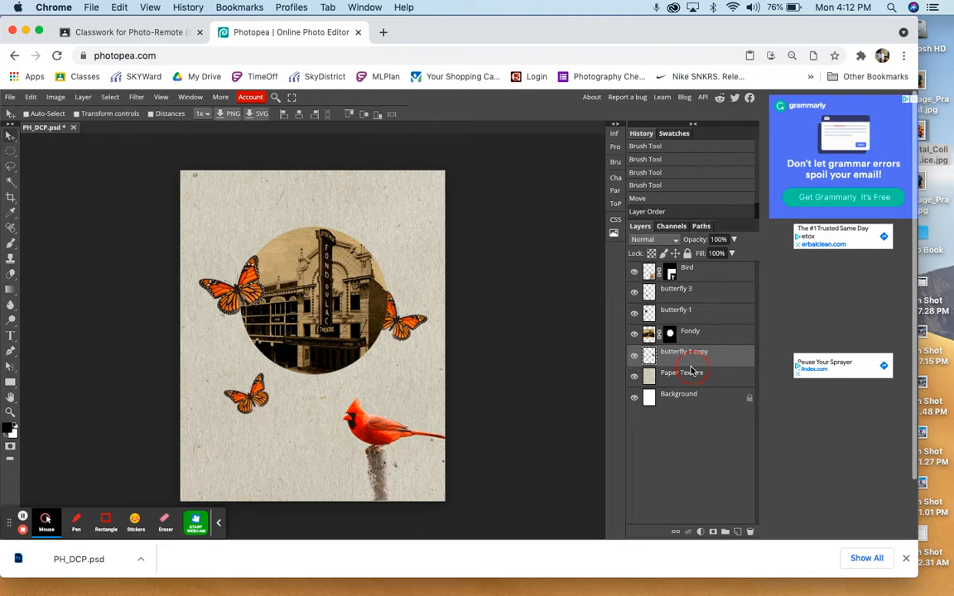
{"action": "key", "text": "super+bracketright"}
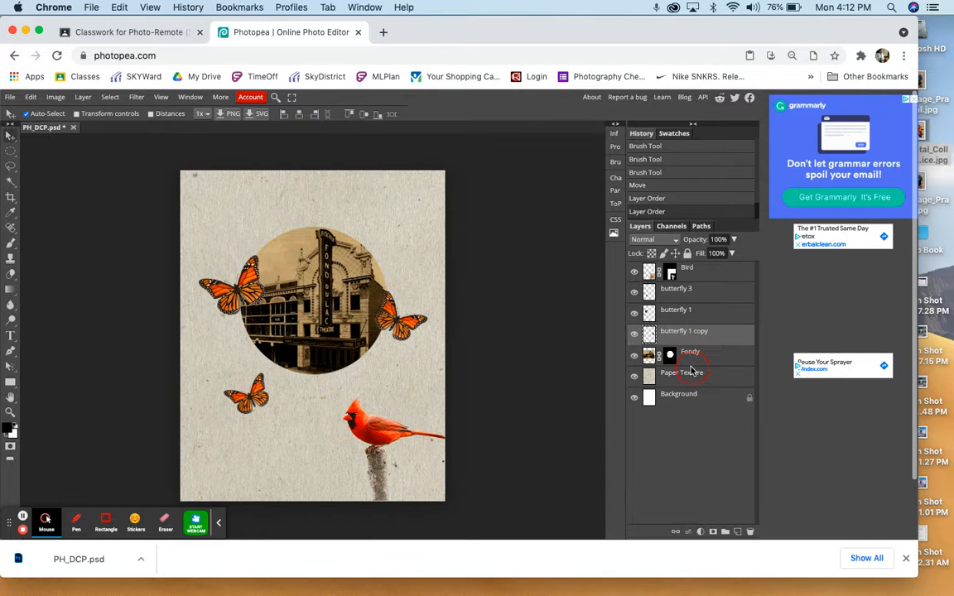
{"action": "key", "text": "super+bracketright"}
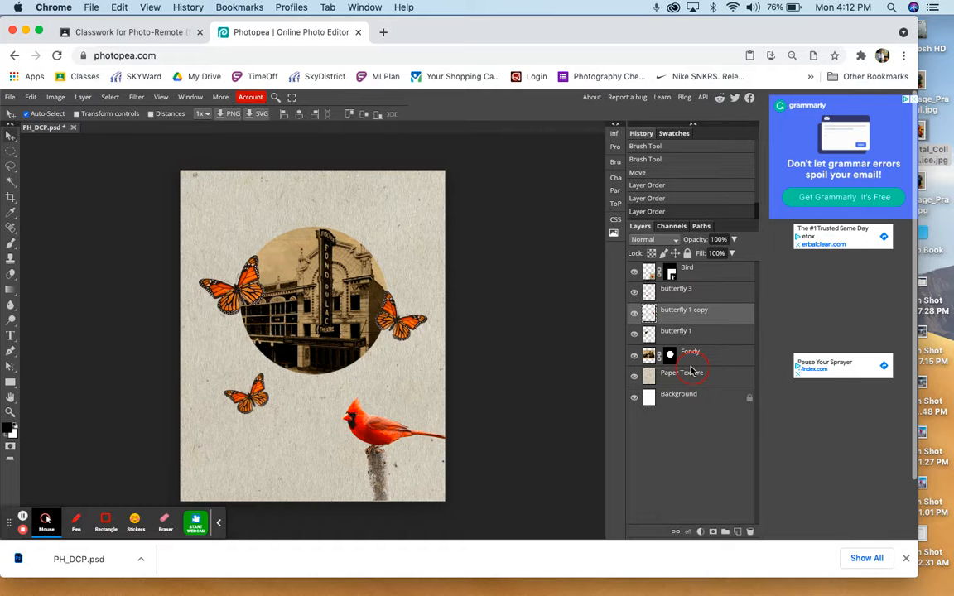
{"action": "key", "text": "super+bracketright"}
Lower the butterfly 1 copy layer beneath the Background and undo the last three reorderings, leaving it between butterfly 1 and Fondy
{"action": "key", "text": "super+bracketleft"}
{"action": "key", "text": "super+bracketleft"}
{"action": "key", "text": "super+bracketleft"}
{"action": "key", "text": "super+bracketleft"}
{"action": "key", "text": "super+bracketleft"}
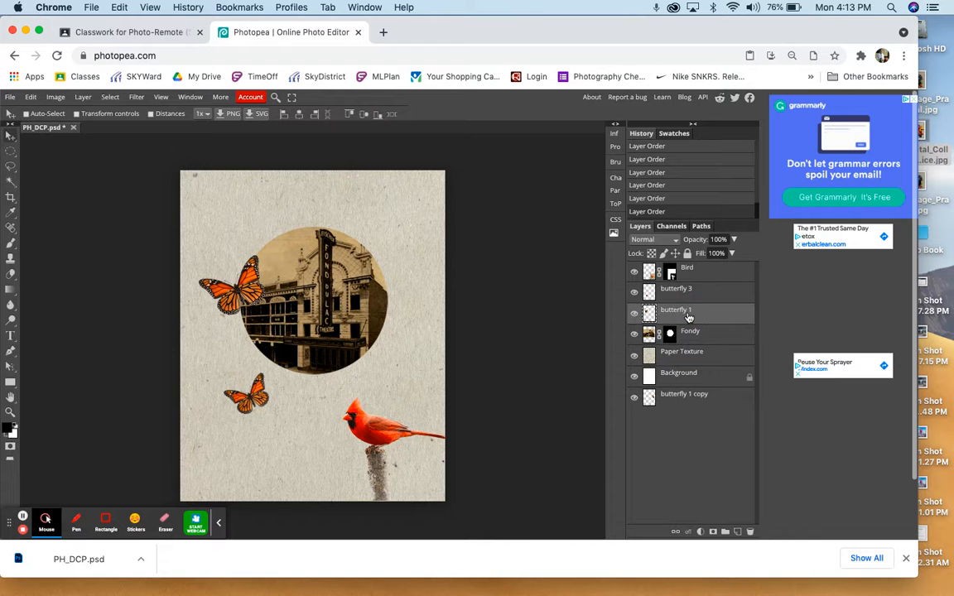
{"action": "key", "text": "super+z"}
{"action": "key", "text": "super+z"}
{"action": "key", "text": "super+z"}
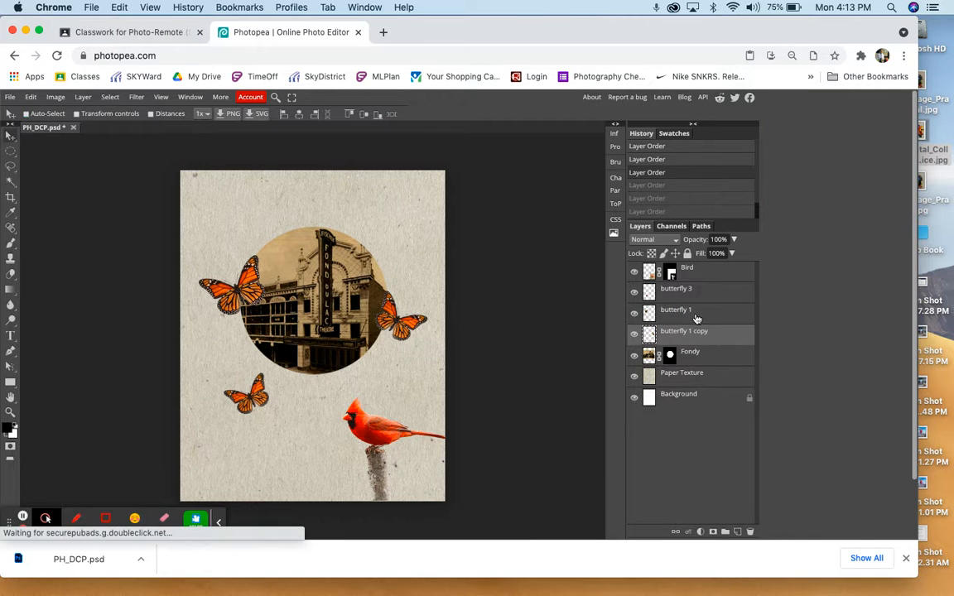
Open the collage JPG portrait of the seated man from the Digital Collage Practice folder
{"action": "left_click", "coordinate": [10, 97]}
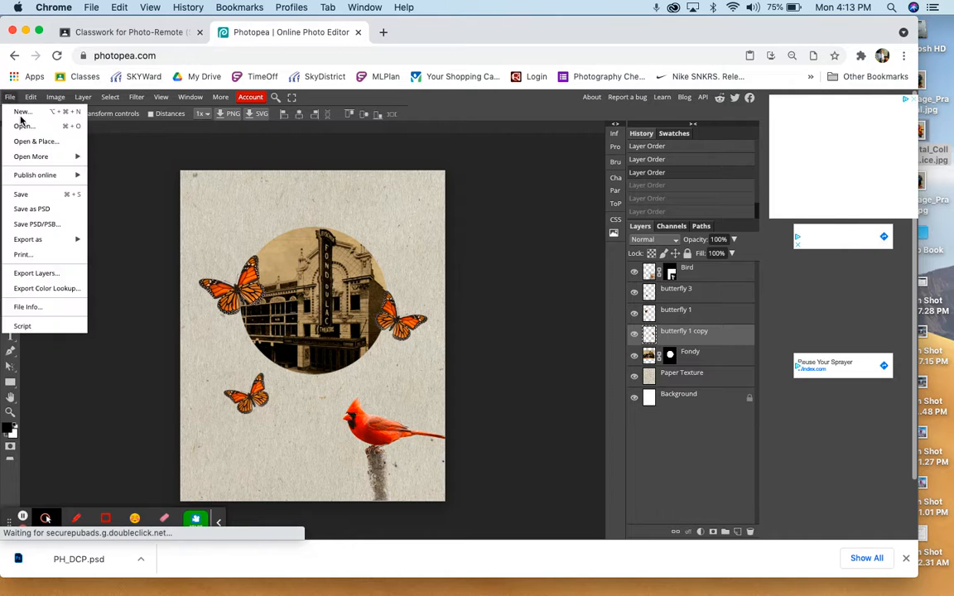
{"action": "left_click", "coordinate": [22, 127]}
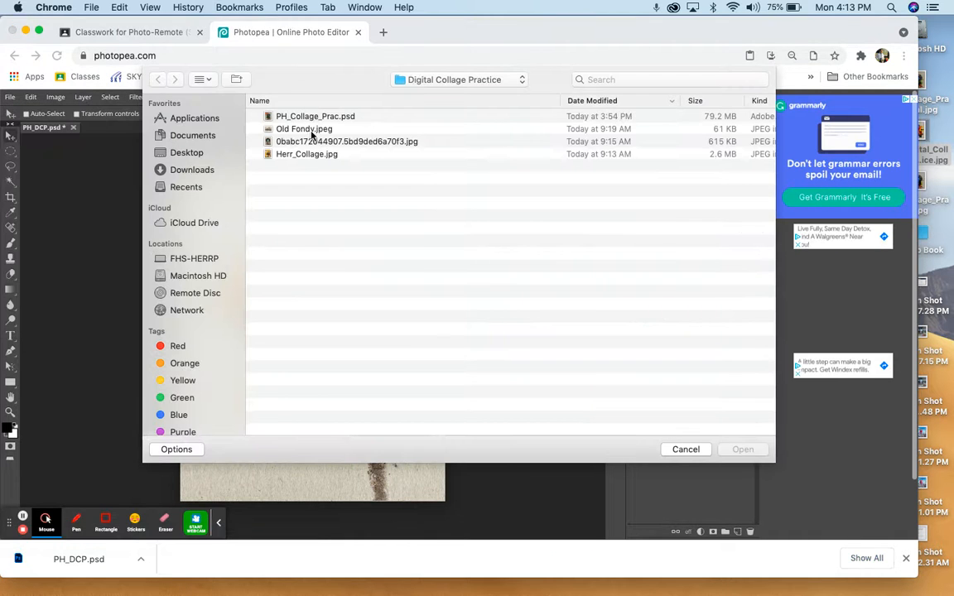
{"action": "left_click", "coordinate": [309, 155]}
{"action": "left_click", "coordinate": [741, 449]}
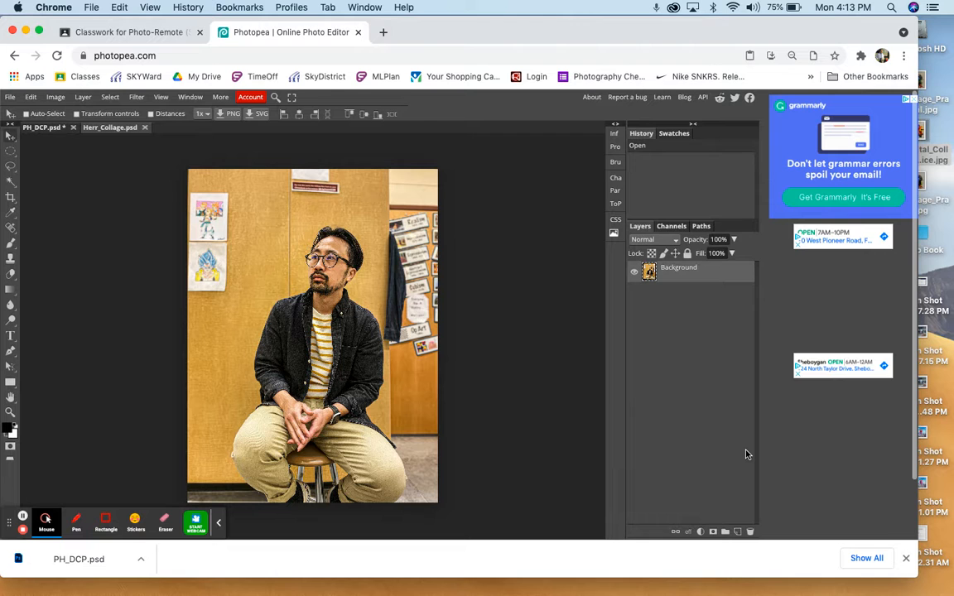
Select the entire portrait photo and copy it
{"action": "left_click", "coordinate": [110, 97]}
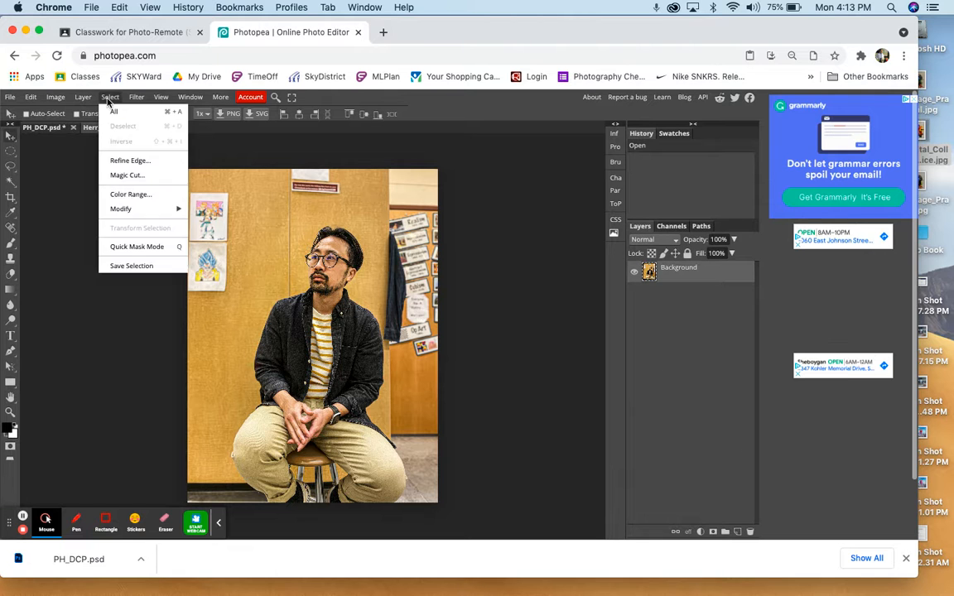
{"action": "left_click", "coordinate": [113, 111]}
{"action": "left_click", "coordinate": [35, 96]}
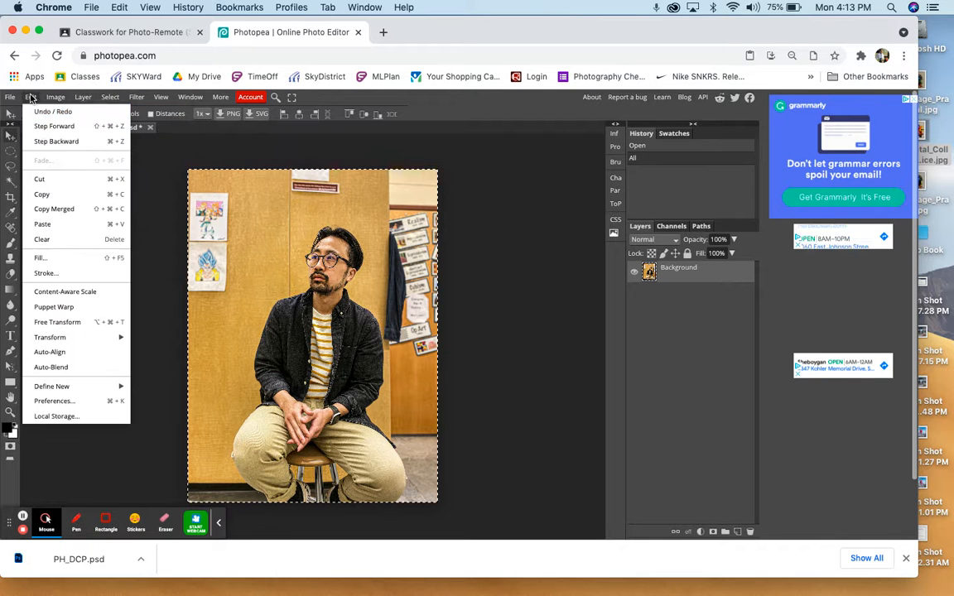
{"action": "left_click", "coordinate": [53, 194]}
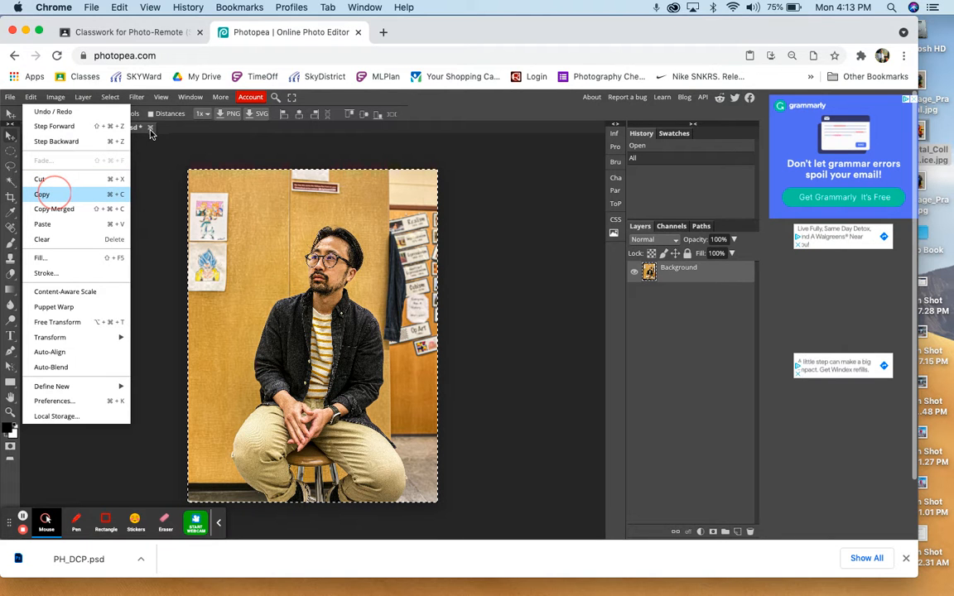
{"action": "left_click", "coordinate": [66, 202]}
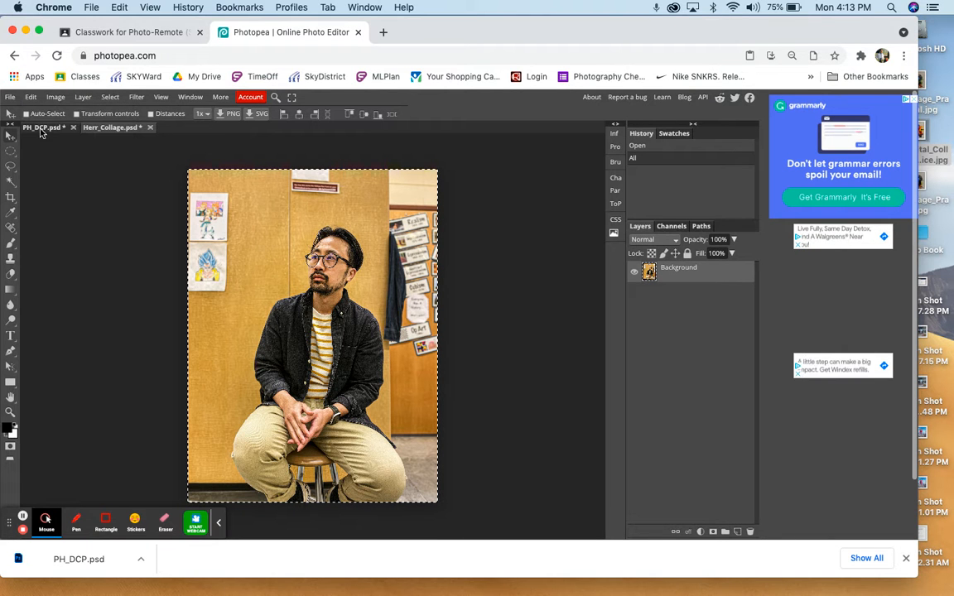
Paste the copied portrait into PH_DCP.psd above the butterfly 1 copy layer
{"action": "left_click", "coordinate": [42, 132]}
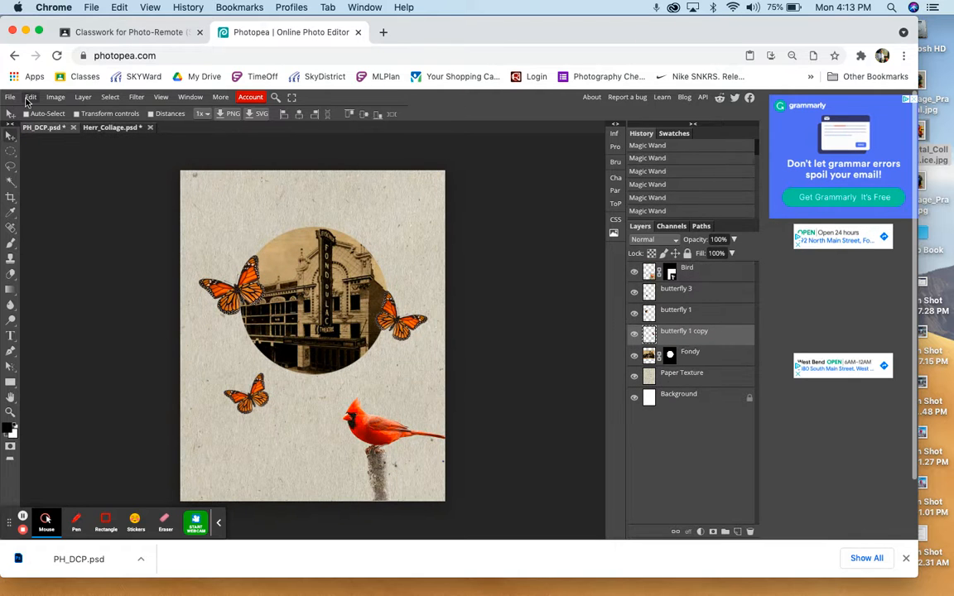
{"action": "left_click", "coordinate": [29, 98]}
{"action": "left_click", "coordinate": [58, 229]}
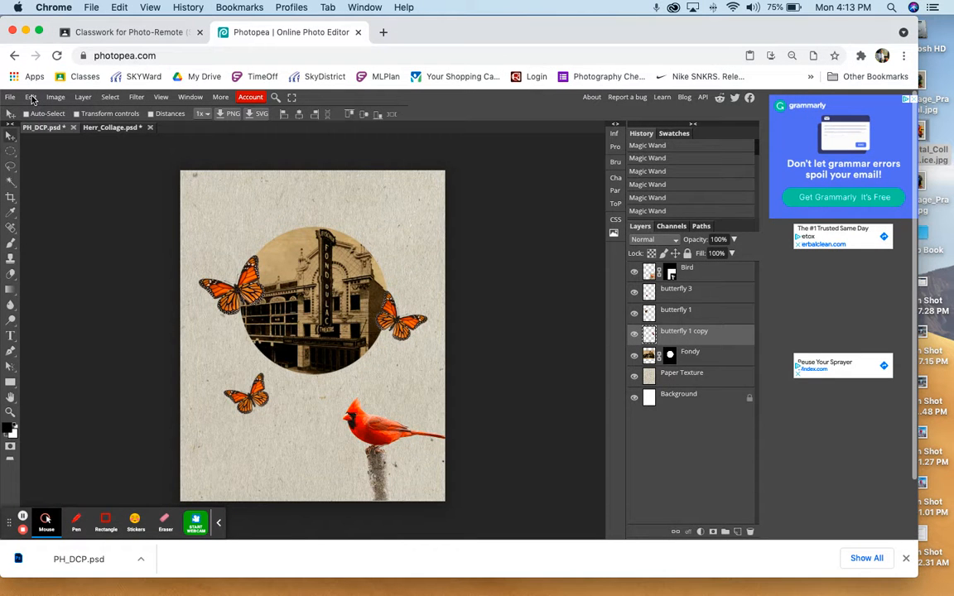
{"action": "key", "text": "super+v"}
Turn on the transform controls and scale the pasted portrait down to 17.69% so it fits inside the collage page
{"action": "key", "text": "super+minus"}
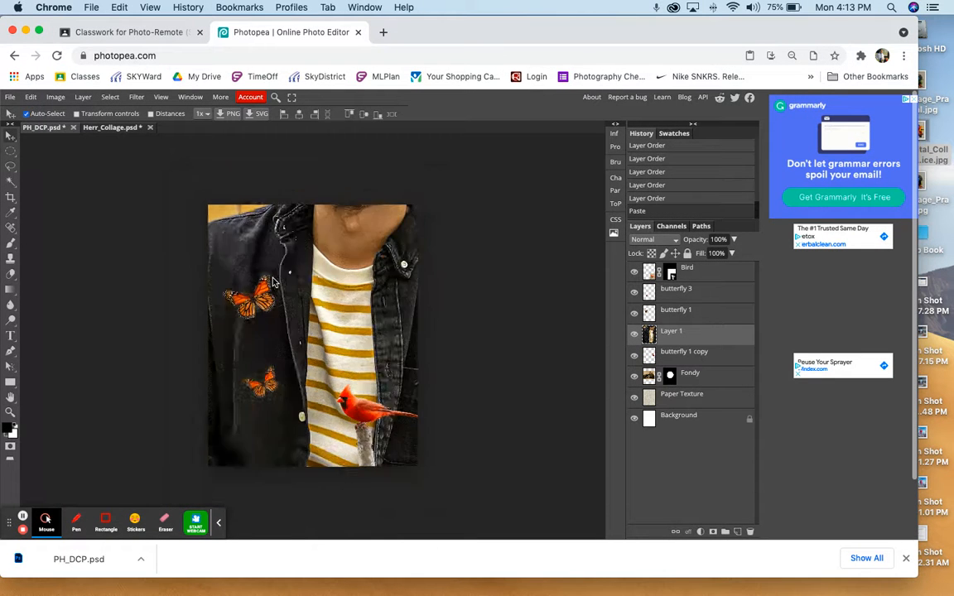
{"action": "key", "text": "super+minus"}
{"action": "key", "text": "super+minus"}
{"action": "key", "text": "super+minus"}
{"action": "key", "text": "super+minus"}
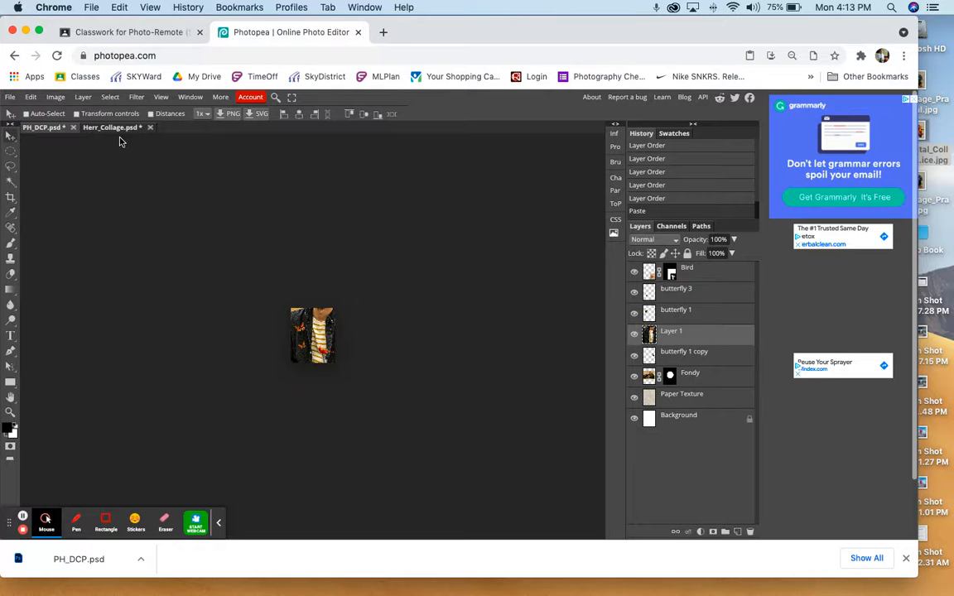
{"action": "left_click", "coordinate": [91, 111]}
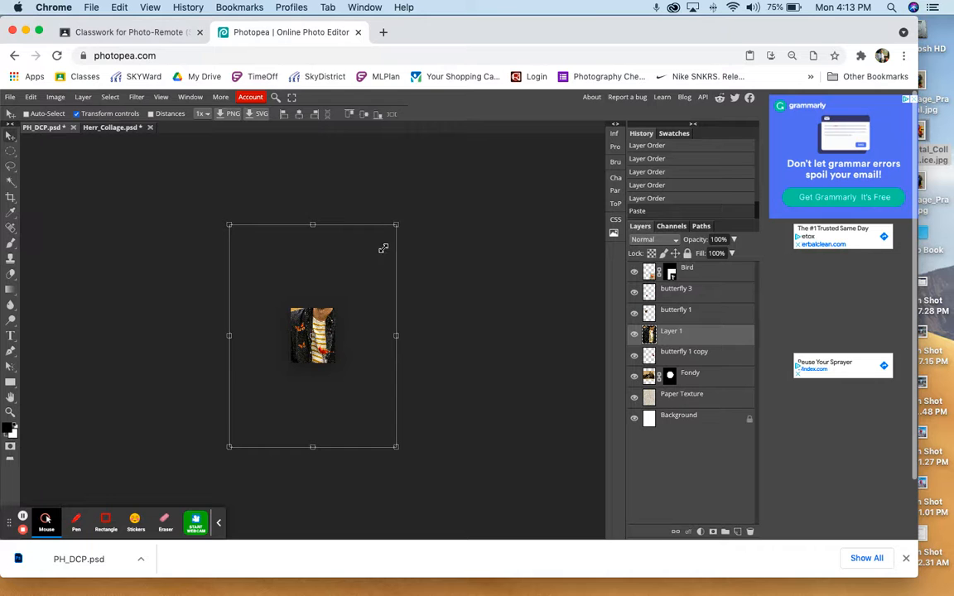
{"action": "left_click_drag", "start_coordinate": [396, 225], "coordinate": [299, 354]}
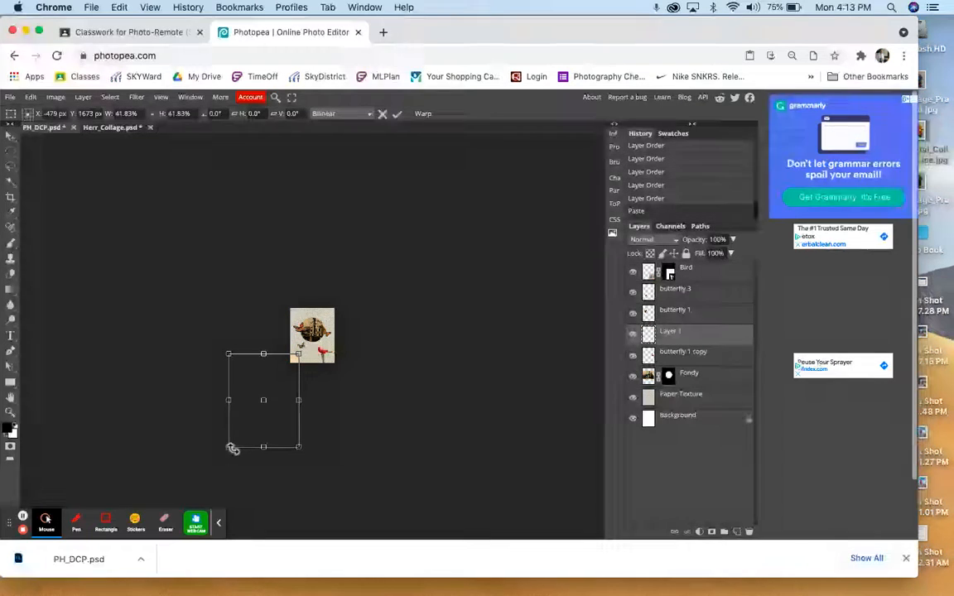
{"action": "left_click_drag", "start_coordinate": [229, 448], "coordinate": [320, 338]}
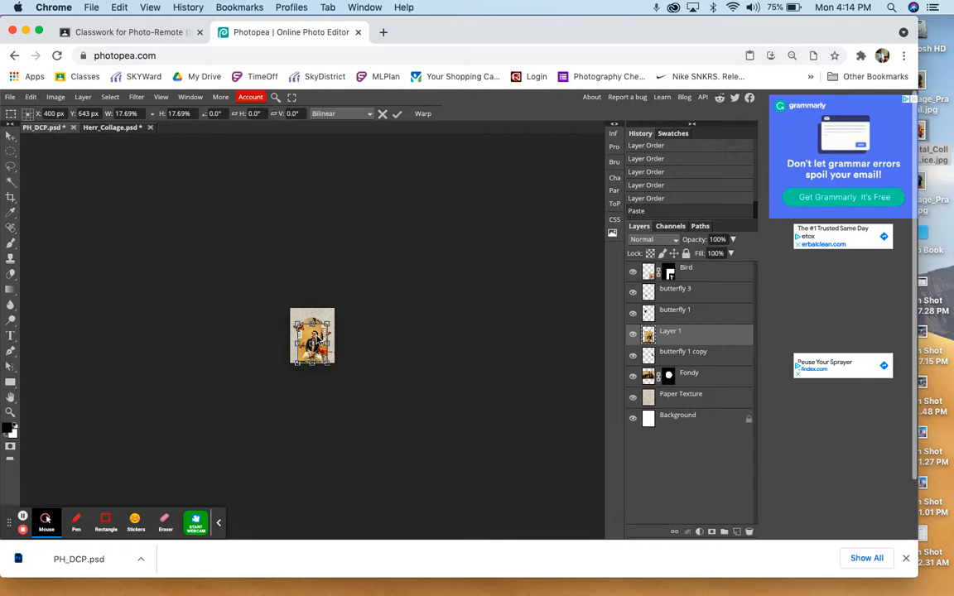
Enlarge the portrait to 24.57%, position it with the man in front of the circular theatre photo, and apply the transform
{"action": "scroll", "coordinate": [320, 340], "scroll_direction": "down", "scroll_amount": 8}
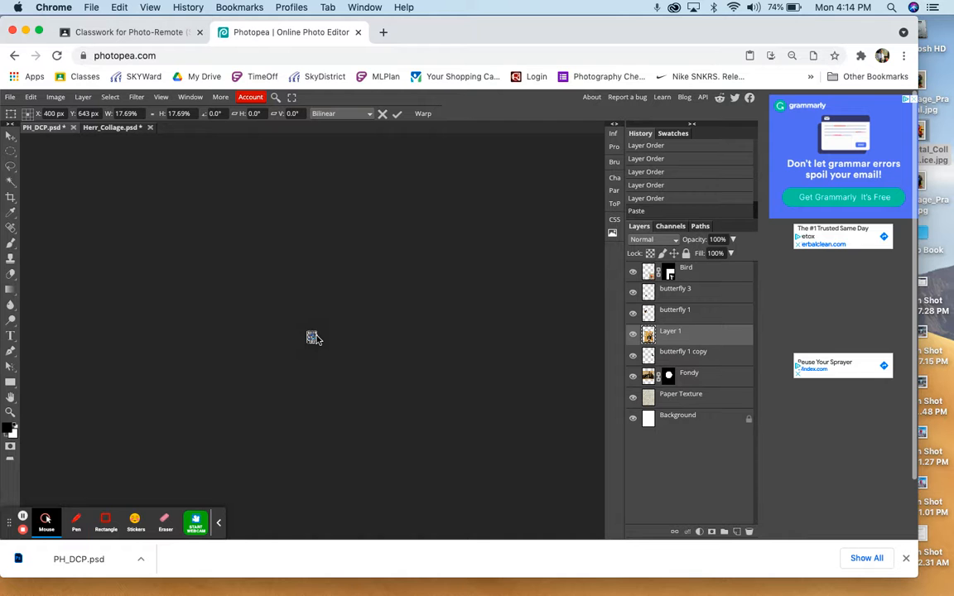
{"action": "scroll", "coordinate": [313, 338], "scroll_direction": "up", "scroll_amount": 8}
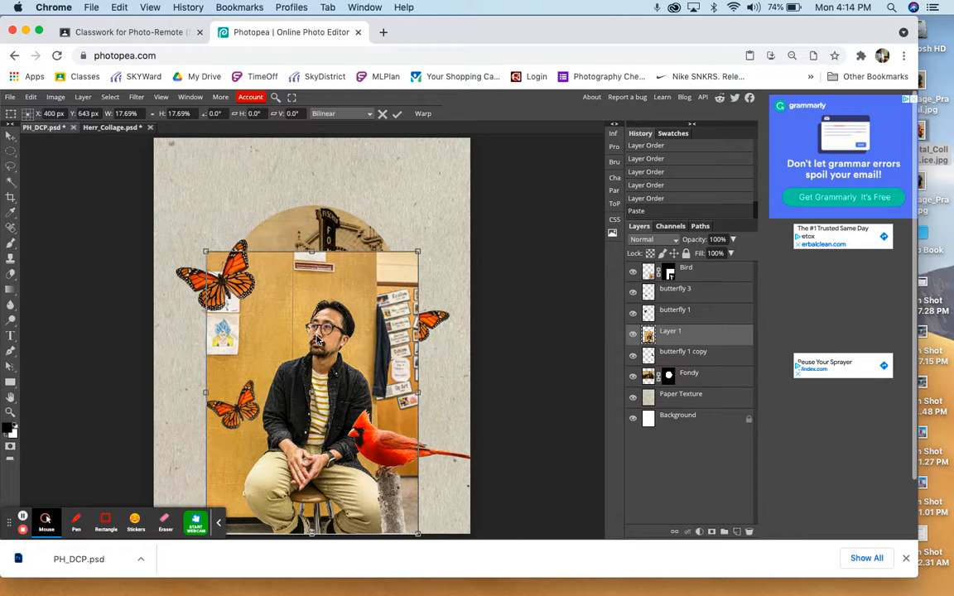
{"action": "scroll", "coordinate": [316, 339], "scroll_direction": "up", "scroll_amount": 1}
{"action": "scroll", "coordinate": [317, 340], "scroll_direction": "down", "scroll_amount": 2}
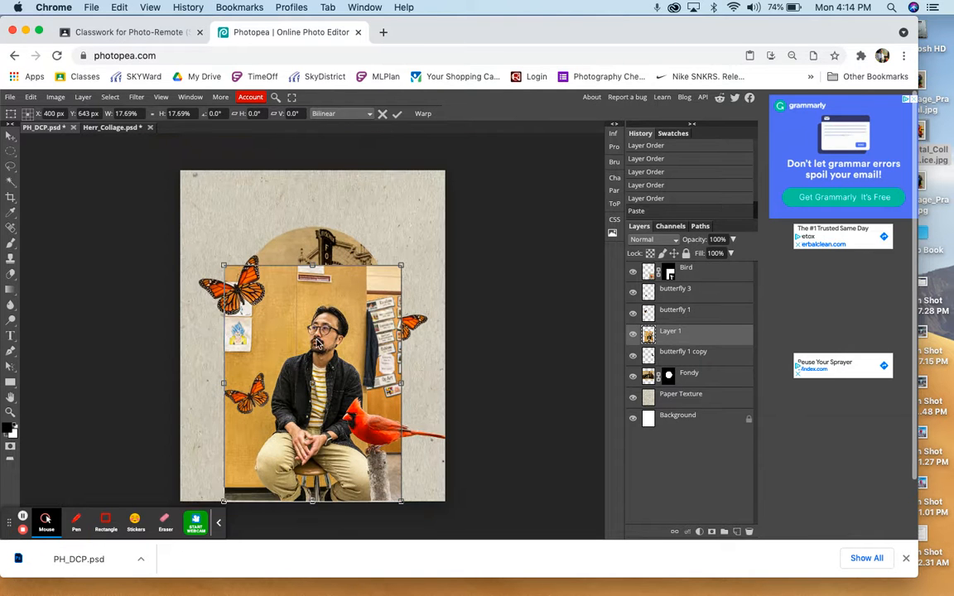
{"action": "left_click_drag", "start_coordinate": [350, 312], "coordinate": [351, 287]}
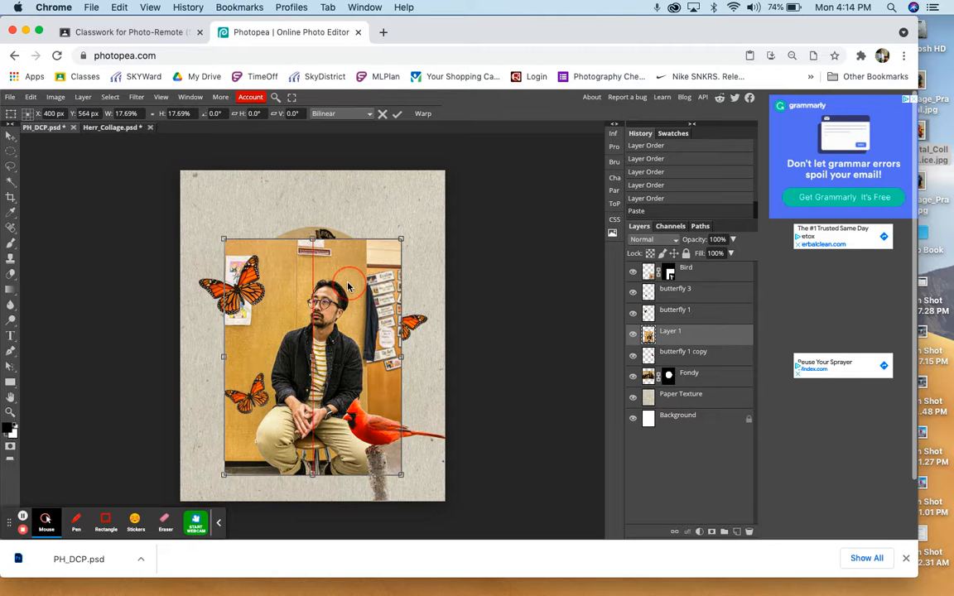
{"action": "left_click_drag", "start_coordinate": [403, 233], "coordinate": [472, 157]}
{"action": "mouse_move", "coordinate": [371, 290]}
{"action": "left_mouse_down"}
{"action": "mouse_move", "coordinate": [335, 323]}
{"action": "mouse_move", "coordinate": [365, 302]}
{"action": "left_mouse_up"}
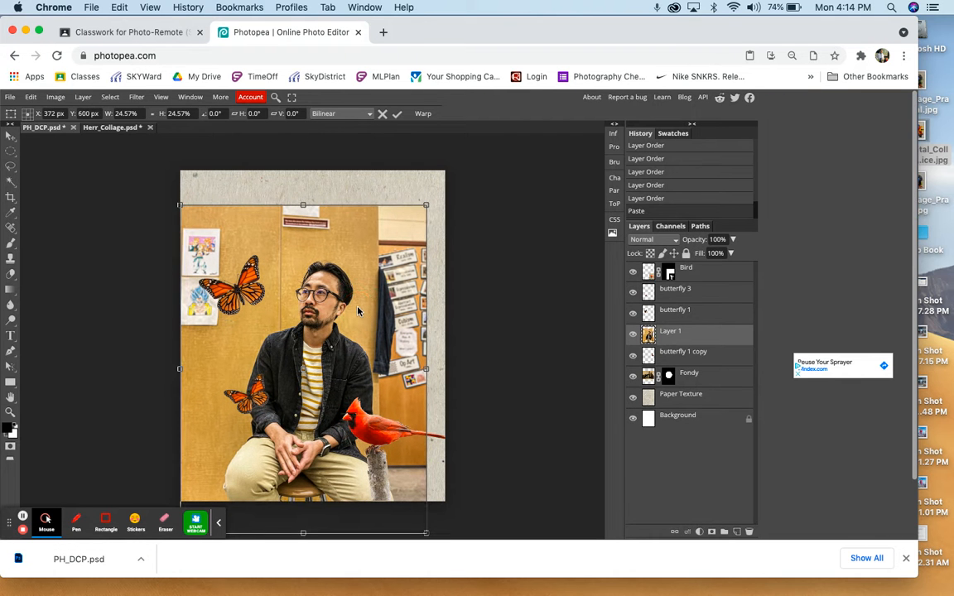
{"action": "key", "text": "Return"}
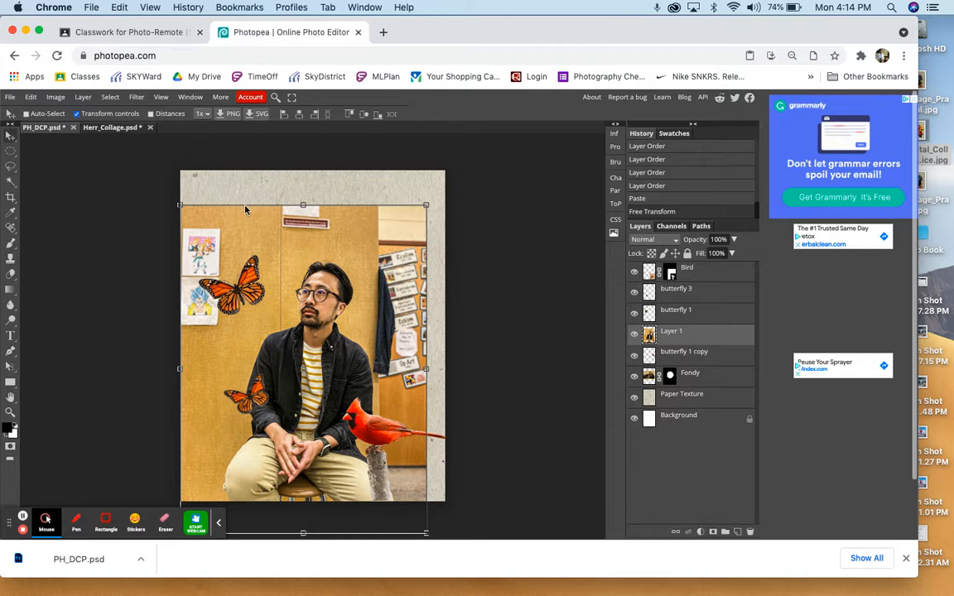
Select the man's head and upper body with Quick Selection, subtracting the notice-board area, and add a raster mask to Layer 1
{"action": "right_click", "coordinate": [10, 184]}
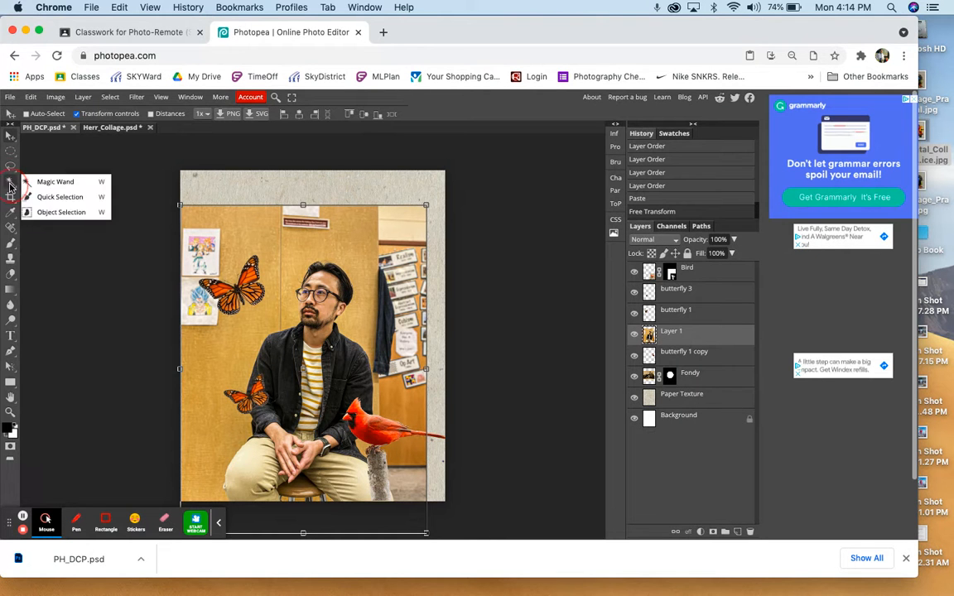
{"action": "left_click", "coordinate": [59, 197]}
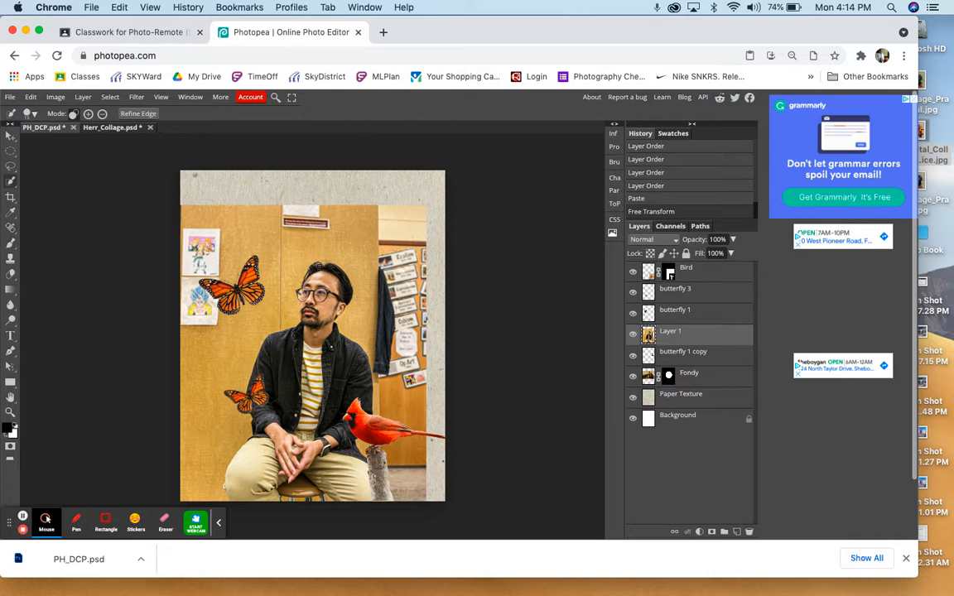
{"action": "mouse_move", "coordinate": [290, 277]}
{"action": "left_mouse_down"}
{"action": "mouse_move", "coordinate": [290, 358]}
{"action": "mouse_move", "coordinate": [281, 319]}
{"action": "left_mouse_up"}
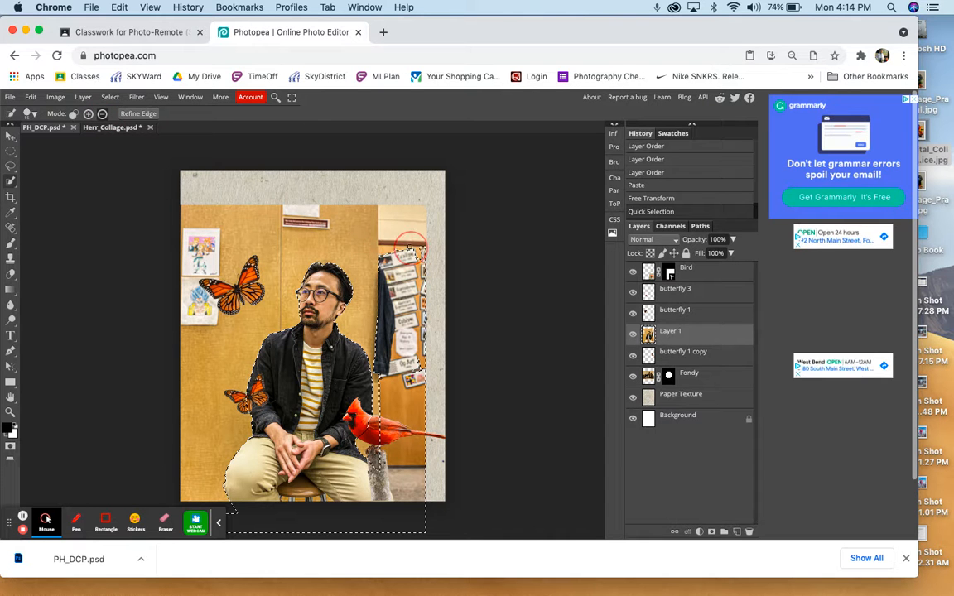
{"action": "left_click", "coordinate": [373, 236], "text": "alt"}
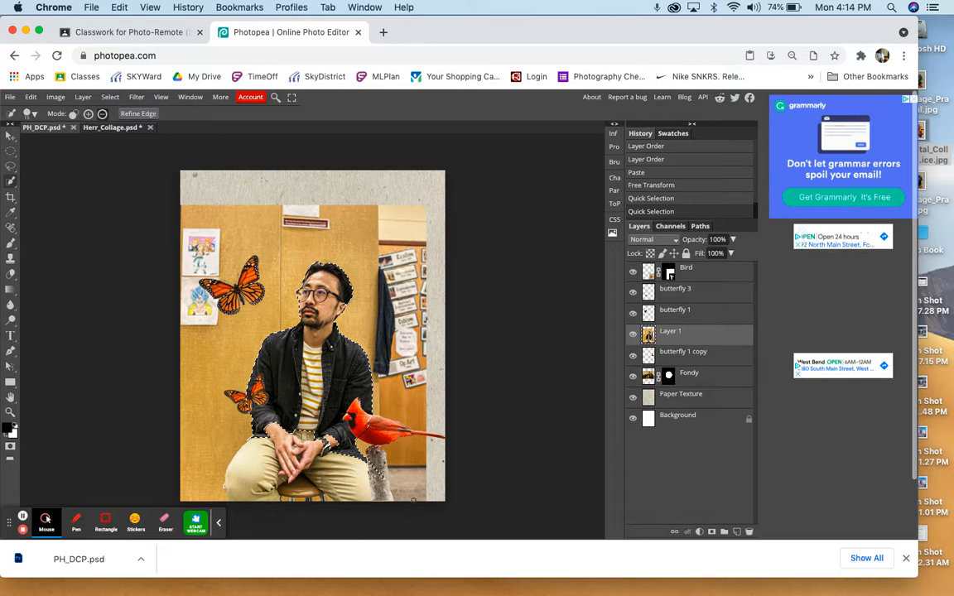
{"action": "left_click", "coordinate": [708, 530]}
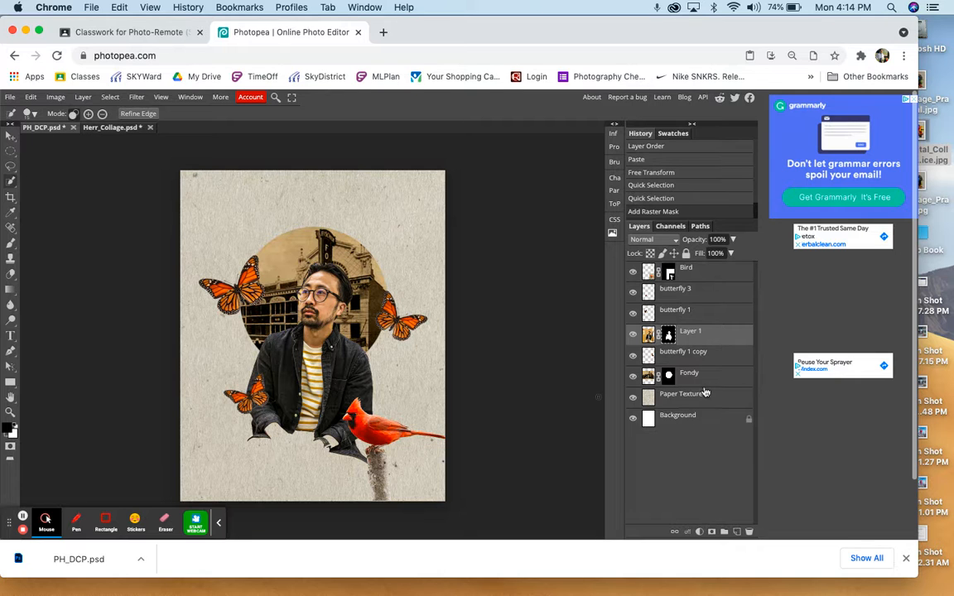
Rename the masked portrait layer with the man's title and surname, and switch to the Move tool
{"action": "double_click", "coordinate": [690, 331]}
{"action": "type", "text": "Mi"}
{"action": "type", "text": ". Herr"}
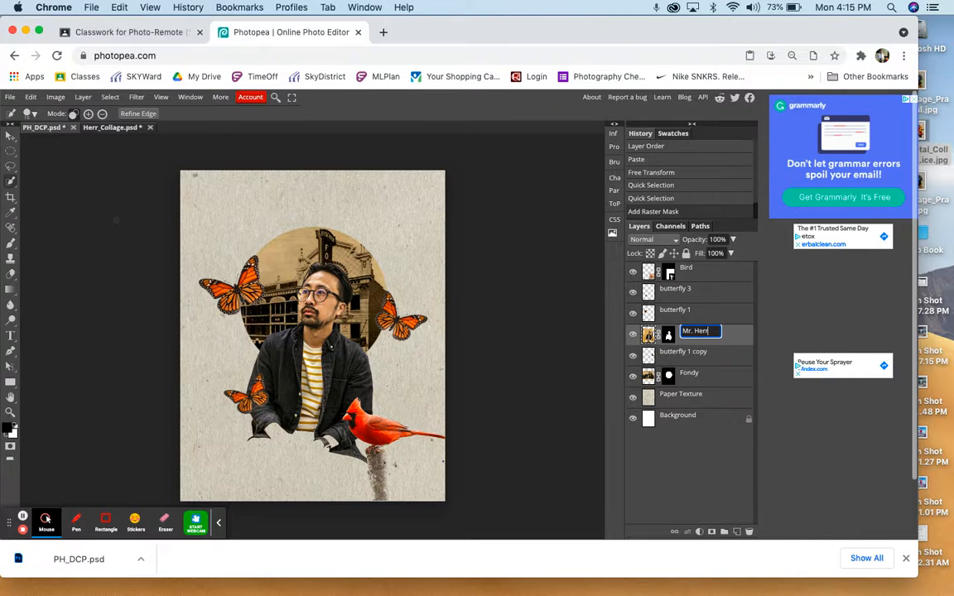
{"action": "key", "text": "Return"}
{"action": "left_click", "coordinate": [10, 134]}
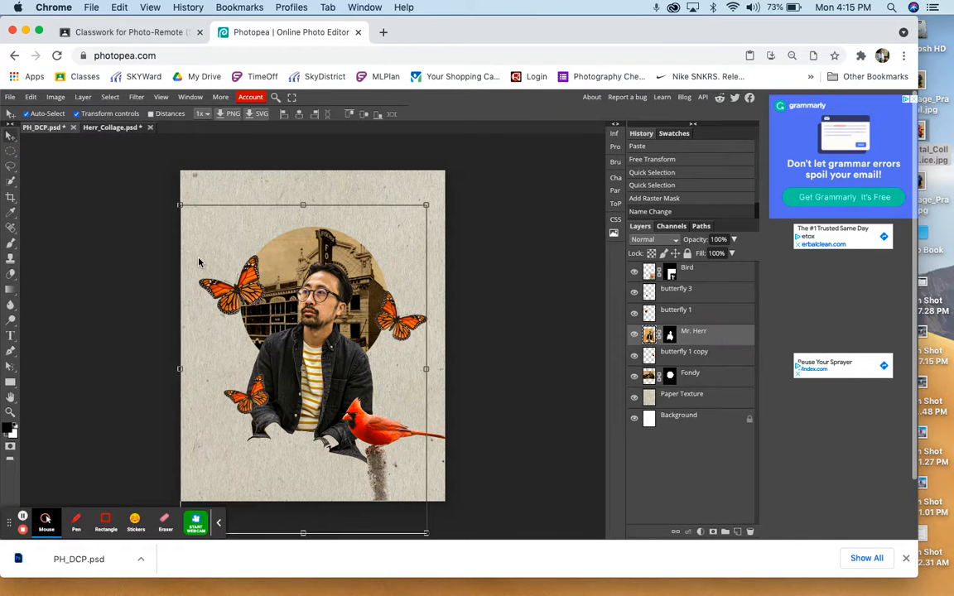
Brush black on the portrait's layer mask to hide part of the man's wrist beside the bird
{"action": "key", "text": "super+equal"}
{"action": "key", "text": "super+equal"}
{"action": "key", "text": "super+equal"}
{"action": "scroll", "coordinate": [330, 332], "scroll_direction": "down", "scroll_amount": 5}
{"action": "scroll", "coordinate": [330, 332], "scroll_direction": "down", "scroll_amount": 1}
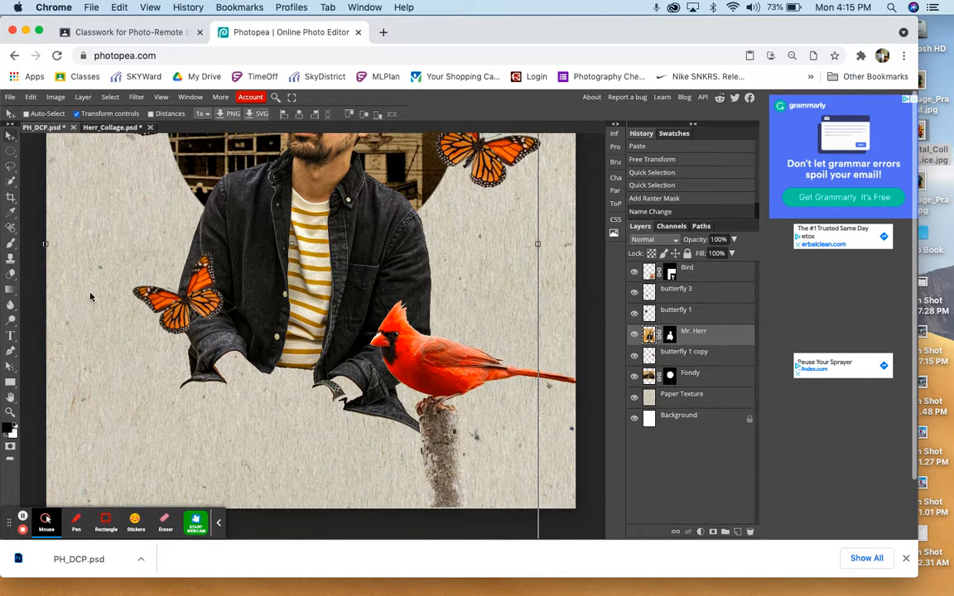
{"action": "left_click", "coordinate": [11, 242]}
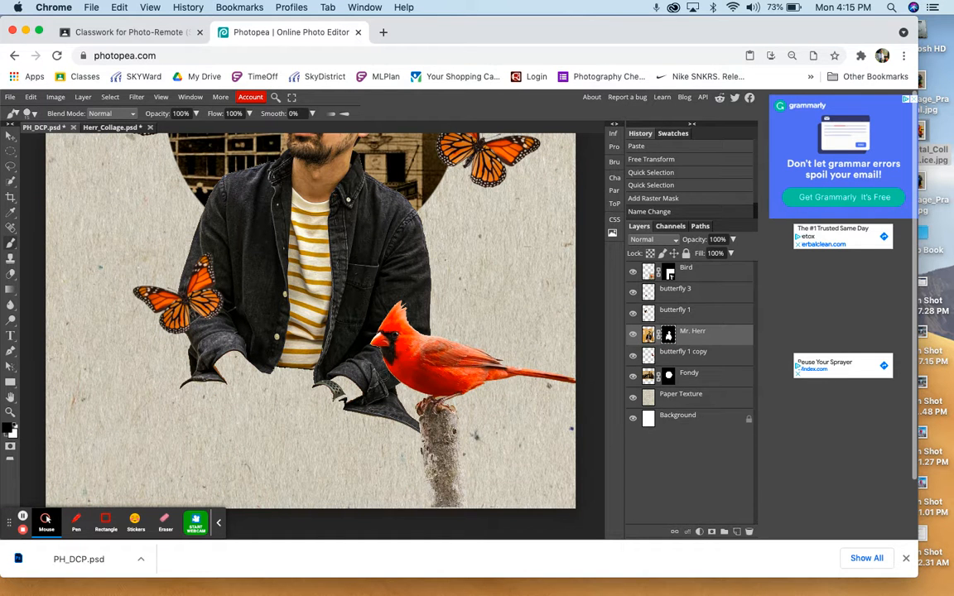
{"action": "mouse_move", "coordinate": [348, 380]}
{"action": "left_mouse_down"}
{"action": "mouse_move", "coordinate": [319, 373]}
{"action": "mouse_move", "coordinate": [305, 352]}
{"action": "left_mouse_up"}
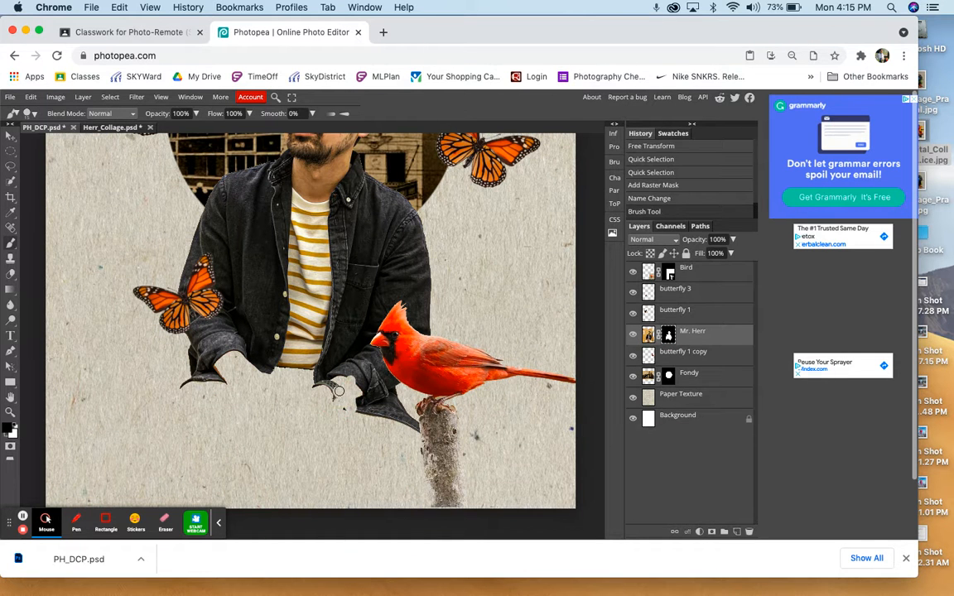
Paint white on the mask to bring back the watch, wrist and waistband, and brush black over the opposite forearm
{"action": "key", "text": "x"}
{"action": "mouse_move", "coordinate": [353, 396]}
{"action": "left_mouse_down"}
{"action": "mouse_move", "coordinate": [303, 347]}
{"action": "mouse_move", "coordinate": [330, 395]}
{"action": "left_mouse_up"}
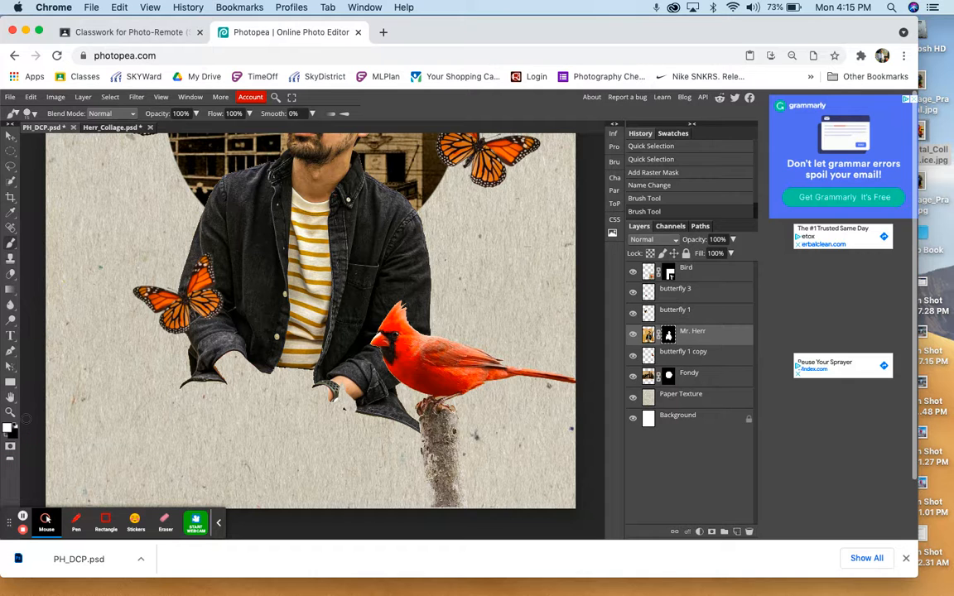
{"action": "mouse_move", "coordinate": [323, 389]}
{"action": "left_mouse_down"}
{"action": "mouse_move", "coordinate": [276, 374]}
{"action": "mouse_move", "coordinate": [298, 369]}
{"action": "mouse_move", "coordinate": [230, 365]}
{"action": "mouse_move", "coordinate": [298, 385]}
{"action": "left_mouse_up"}
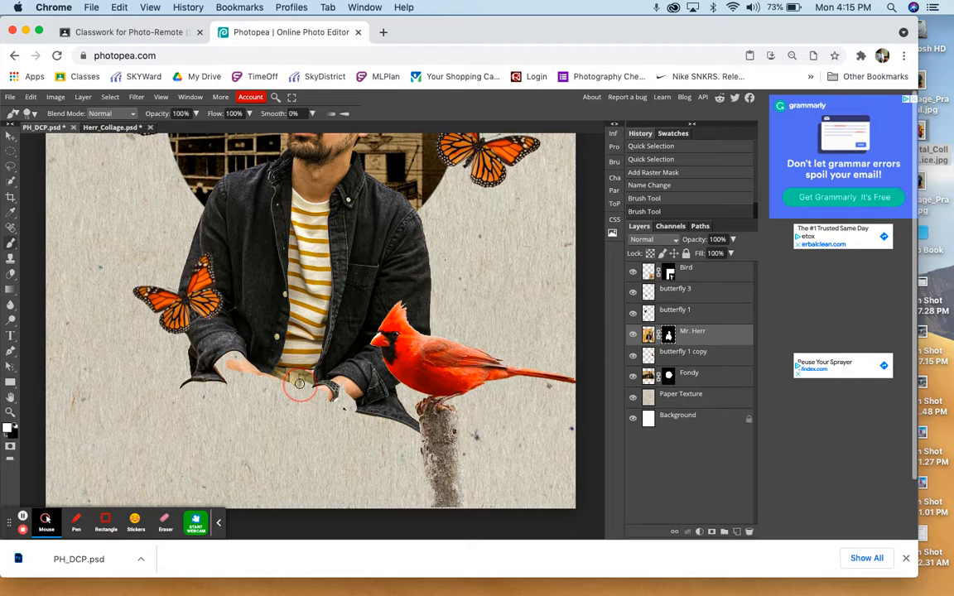
{"action": "left_click", "coordinate": [5, 439]}
{"action": "mouse_move", "coordinate": [284, 370]}
{"action": "left_mouse_down"}
{"action": "mouse_move", "coordinate": [218, 359]}
{"action": "mouse_move", "coordinate": [249, 358]}
{"action": "left_mouse_up"}
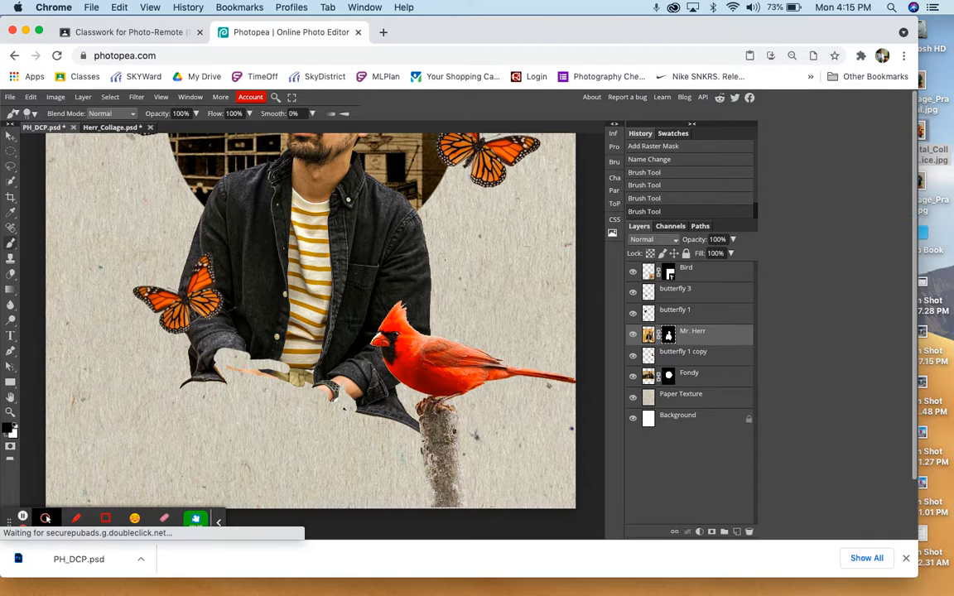
Enlarge the brush and paint white on the portrait's mask to reveal the man's hands, trousers and the stool
{"action": "right_click", "coordinate": [249, 374]}
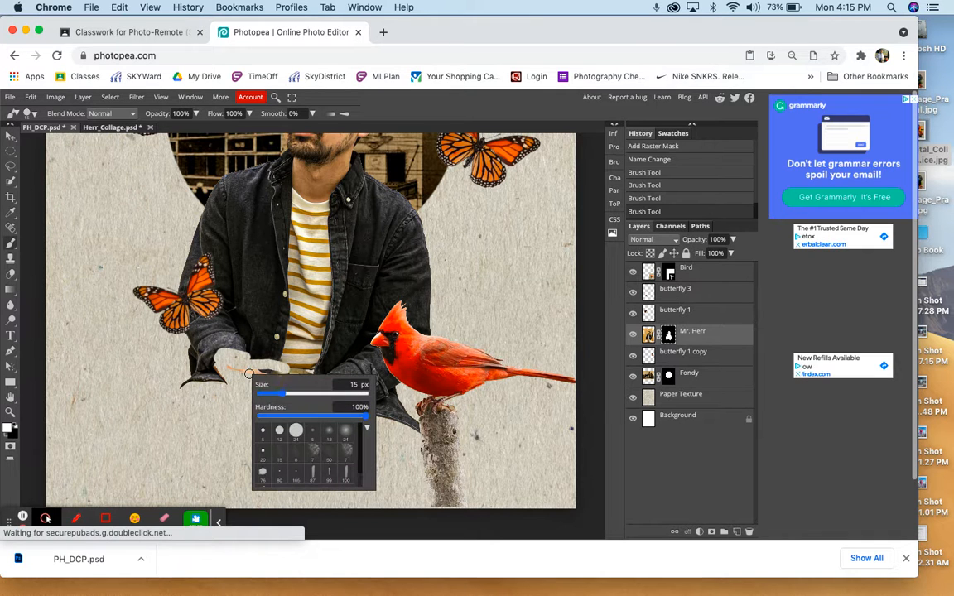
{"action": "mouse_move", "coordinate": [307, 394]}
{"action": "left_mouse_down"}
{"action": "mouse_move", "coordinate": [320, 394]}
{"action": "mouse_move", "coordinate": [312, 396]}
{"action": "left_mouse_up"}
{"action": "mouse_move", "coordinate": [236, 363]}
{"action": "left_mouse_down"}
{"action": "mouse_move", "coordinate": [331, 377]}
{"action": "mouse_move", "coordinate": [306, 385]}
{"action": "mouse_move", "coordinate": [365, 460]}
{"action": "mouse_move", "coordinate": [356, 431]}
{"action": "mouse_move", "coordinate": [364, 439]}
{"action": "mouse_move", "coordinate": [348, 427]}
{"action": "mouse_move", "coordinate": [379, 494]}
{"action": "left_mouse_up"}
{"action": "scroll", "coordinate": [377, 490], "scroll_direction": "down", "scroll_amount": 1}
{"action": "mouse_move", "coordinate": [337, 463]}
{"action": "left_mouse_down"}
{"action": "mouse_move", "coordinate": [261, 452]}
{"action": "mouse_move", "coordinate": [236, 385]}
{"action": "mouse_move", "coordinate": [207, 397]}
{"action": "mouse_move", "coordinate": [228, 406]}
{"action": "mouse_move", "coordinate": [183, 397]}
{"action": "mouse_move", "coordinate": [194, 372]}
{"action": "mouse_move", "coordinate": [178, 389]}
{"action": "mouse_move", "coordinate": [186, 455]}
{"action": "mouse_move", "coordinate": [174, 406]}
{"action": "mouse_move", "coordinate": [188, 440]}
{"action": "mouse_move", "coordinate": [182, 426]}
{"action": "mouse_move", "coordinate": [184, 465]}
{"action": "left_mouse_up"}
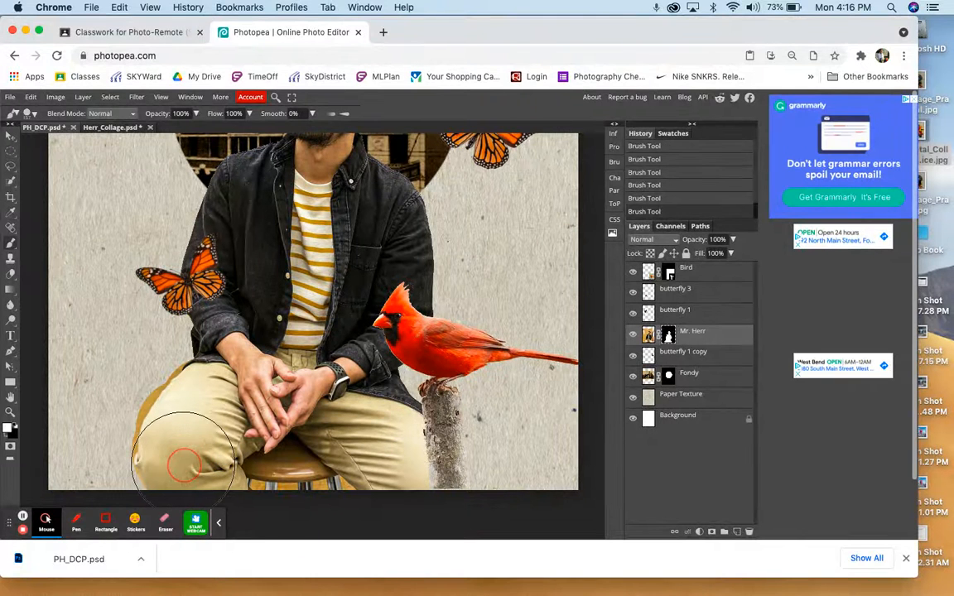
Shrink the brush and paint black on the mask to remove the yellow background along the outer edge of the left-hand knee
{"action": "right_click", "coordinate": [184, 466]}
{"action": "left_click_drag", "start_coordinate": [240, 486], "coordinate": [231, 487]}
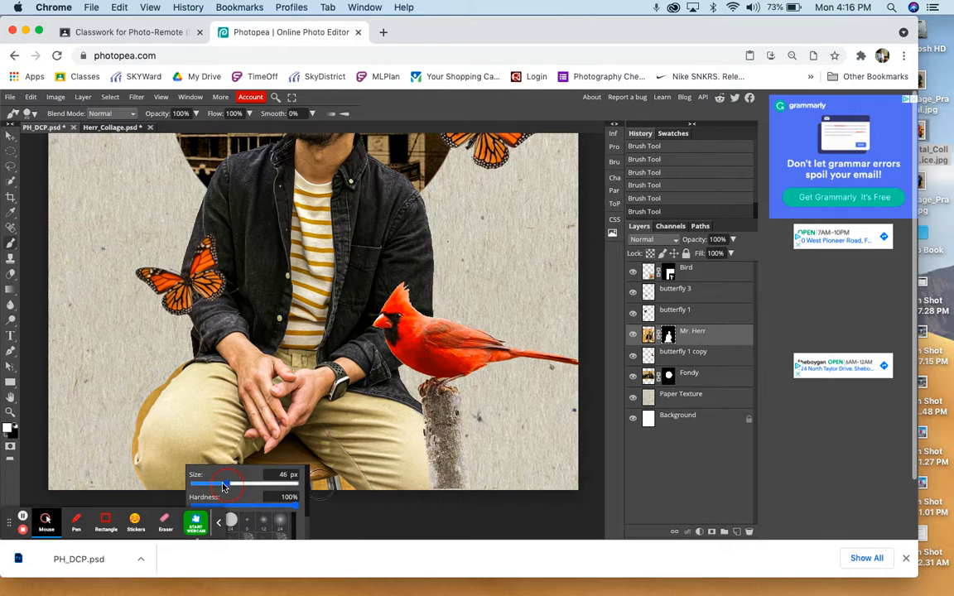
{"action": "left_click", "coordinate": [183, 363]}
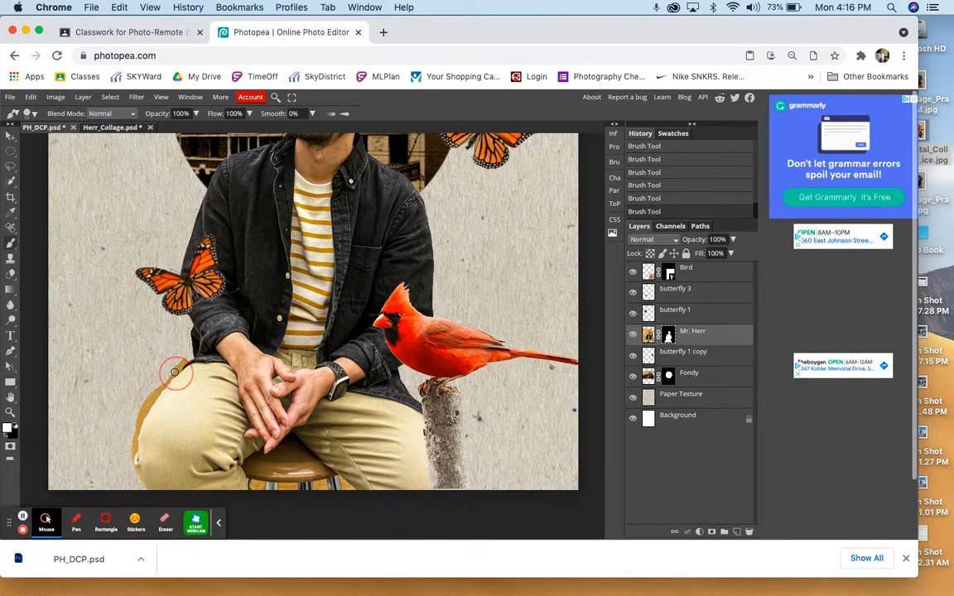
{"action": "mouse_move", "coordinate": [189, 361]}
{"action": "left_mouse_down"}
{"action": "mouse_move", "coordinate": [153, 394]}
{"action": "mouse_move", "coordinate": [128, 465]}
{"action": "left_mouse_up"}
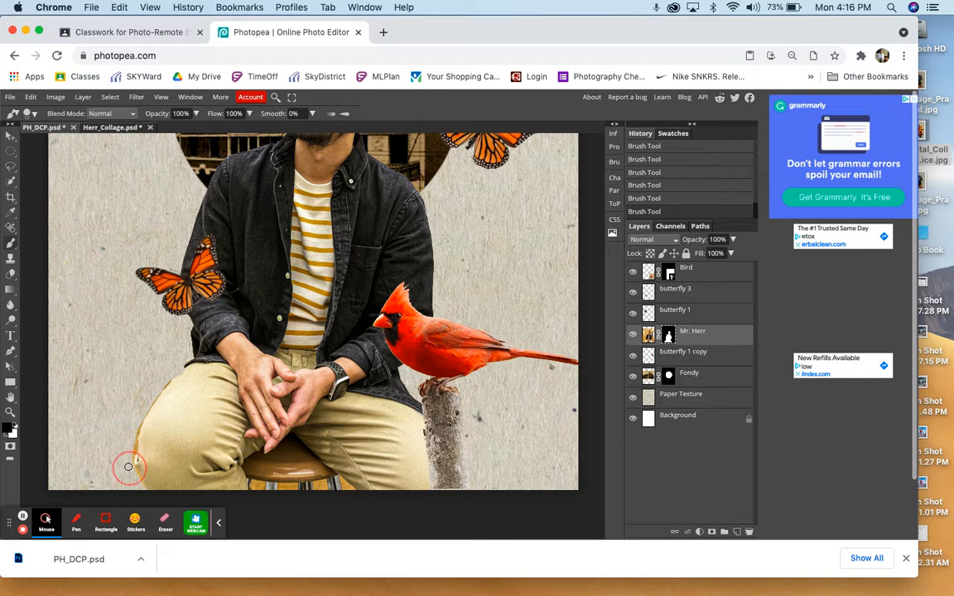
{"action": "key", "text": "super+0"}
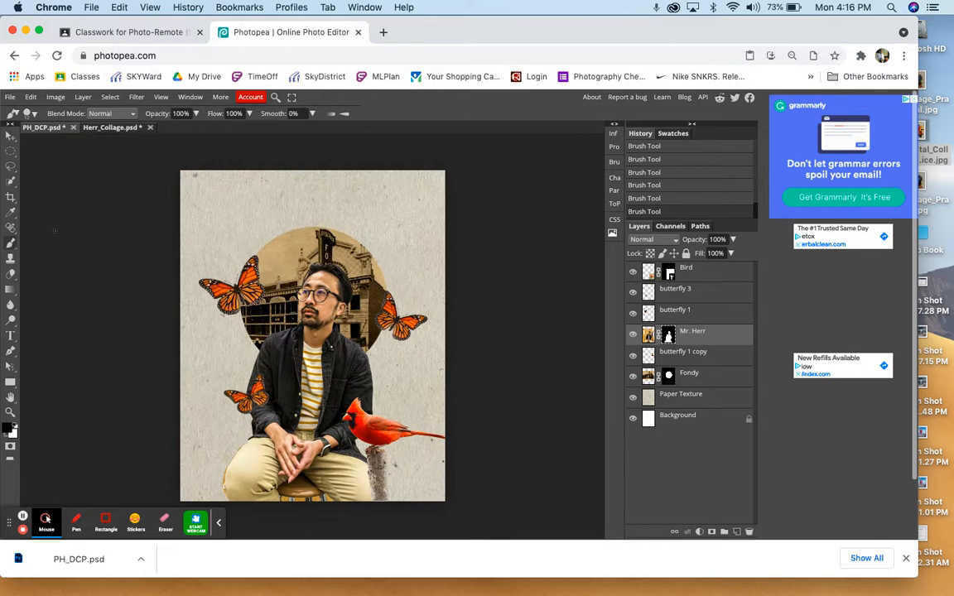
Shift the masked portrait slightly down and left, and make the layer's image rather than its mask active
{"action": "left_click", "coordinate": [10, 135]}
{"action": "left_click_drag", "start_coordinate": [308, 340], "coordinate": [306, 343]}
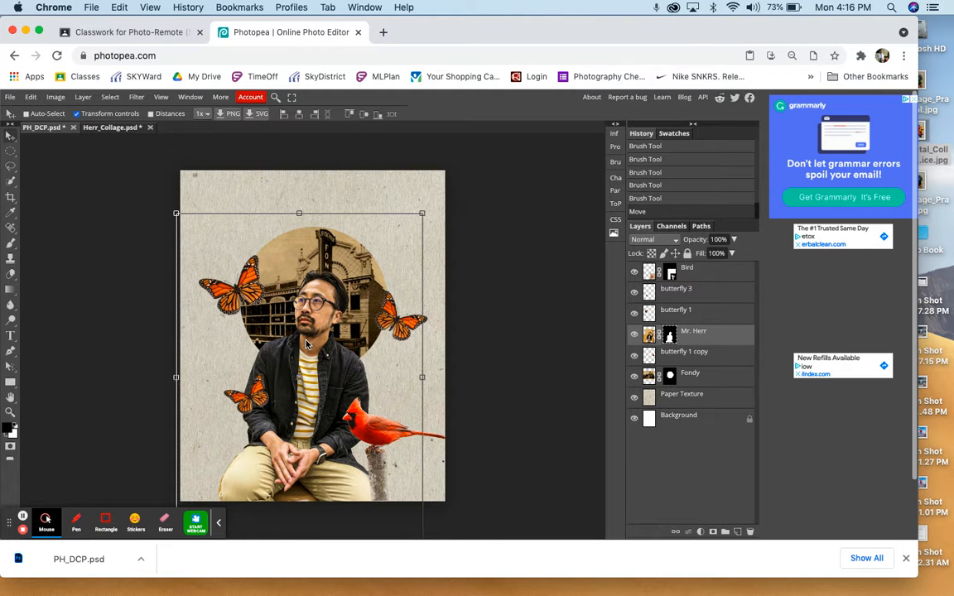
{"action": "left_click", "coordinate": [86, 99]}
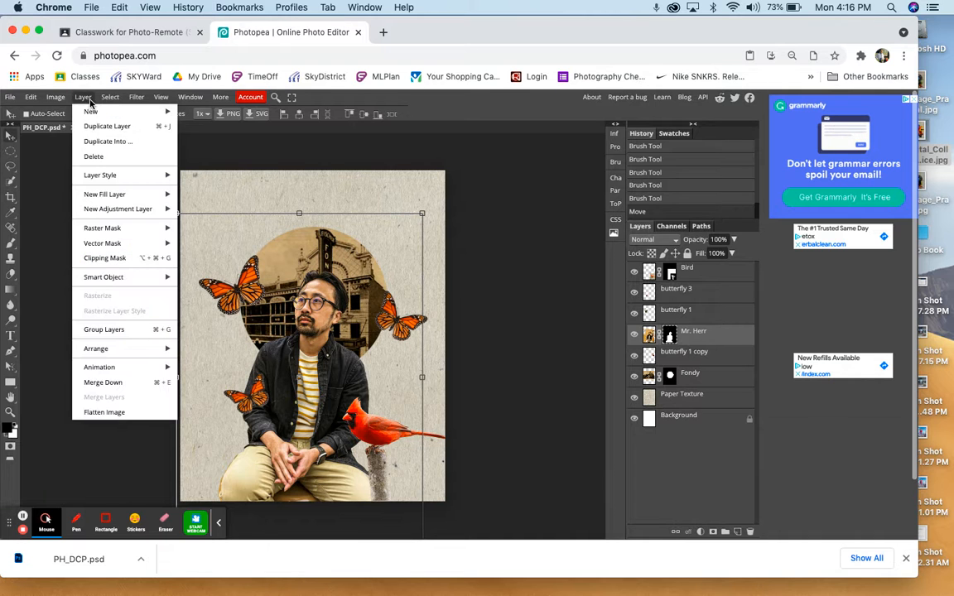
{"action": "left_click", "coordinate": [650, 339]}
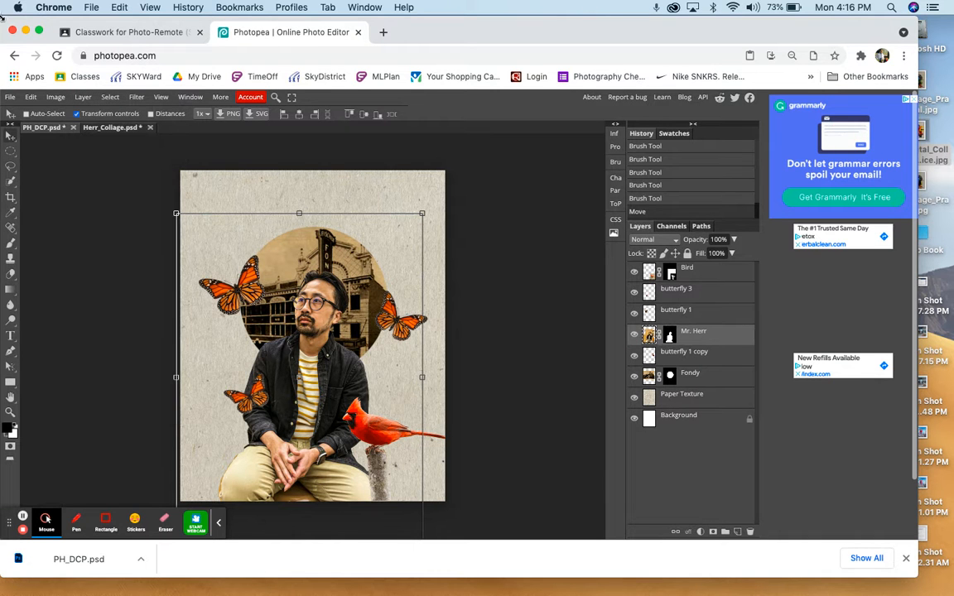
Apply a Brightness/Contrast adjustment to the portrait image with brightness -36 and contrast 21
{"action": "left_click", "coordinate": [82, 97]}
{"action": "mouse_move", "coordinate": [56, 96]}
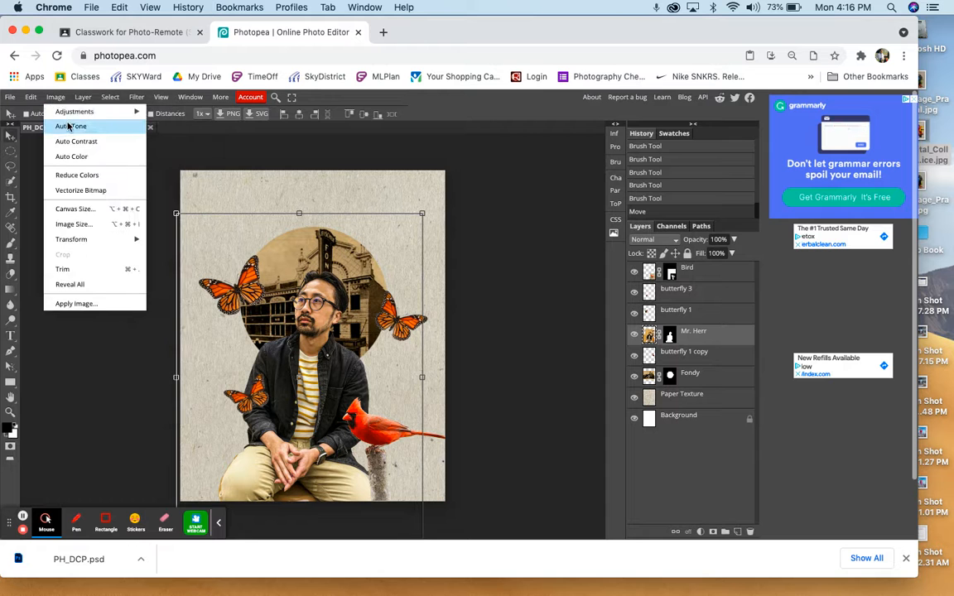
{"action": "mouse_move", "coordinate": [92, 119]}
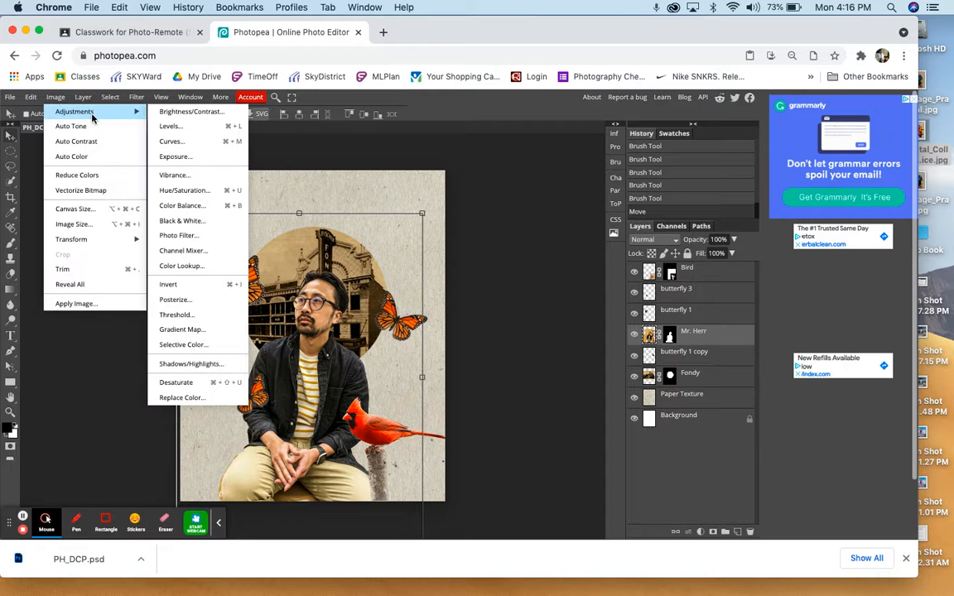
{"action": "left_click", "coordinate": [175, 114]}
{"action": "left_click", "coordinate": [163, 238]}
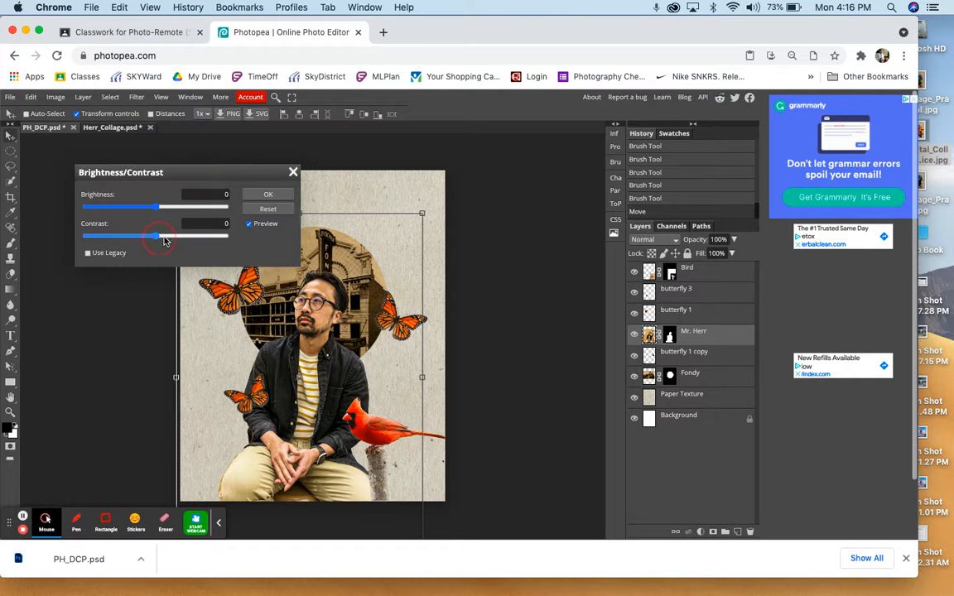
{"action": "left_click_drag", "start_coordinate": [152, 210], "coordinate": [140, 210]}
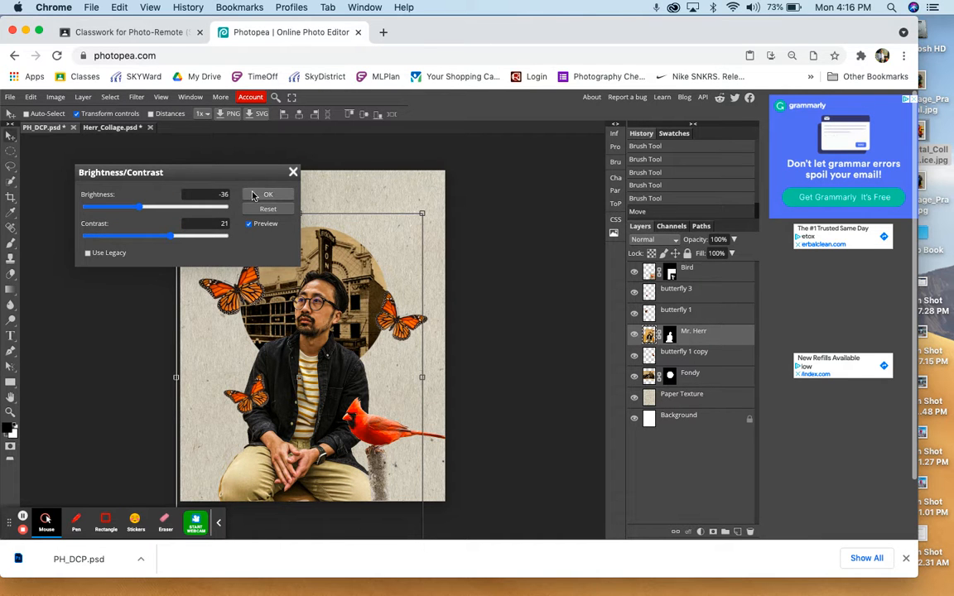
{"action": "left_click", "coordinate": [256, 197]}
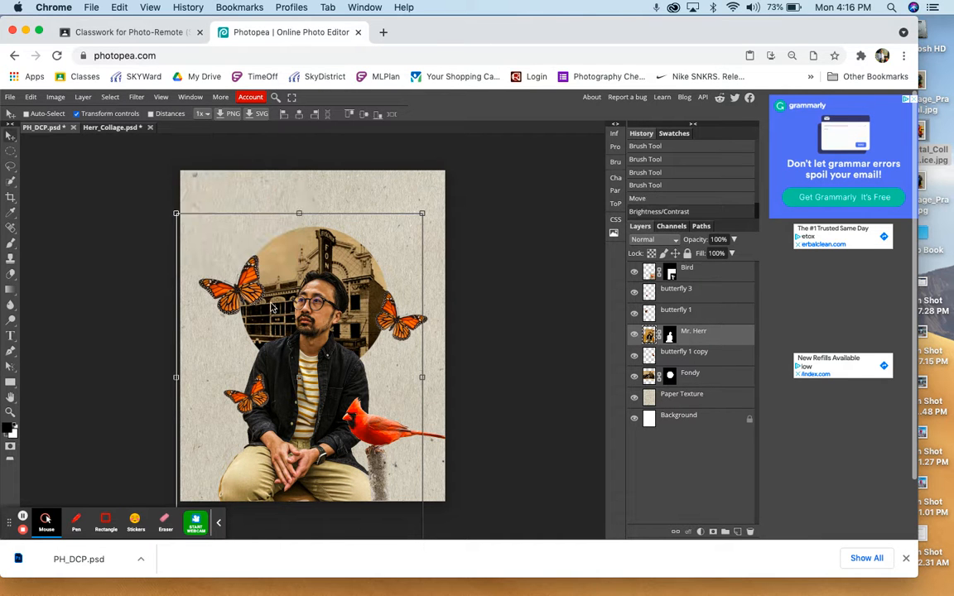
Convert the portrait image to black and white
{"action": "left_click", "coordinate": [83, 97]}
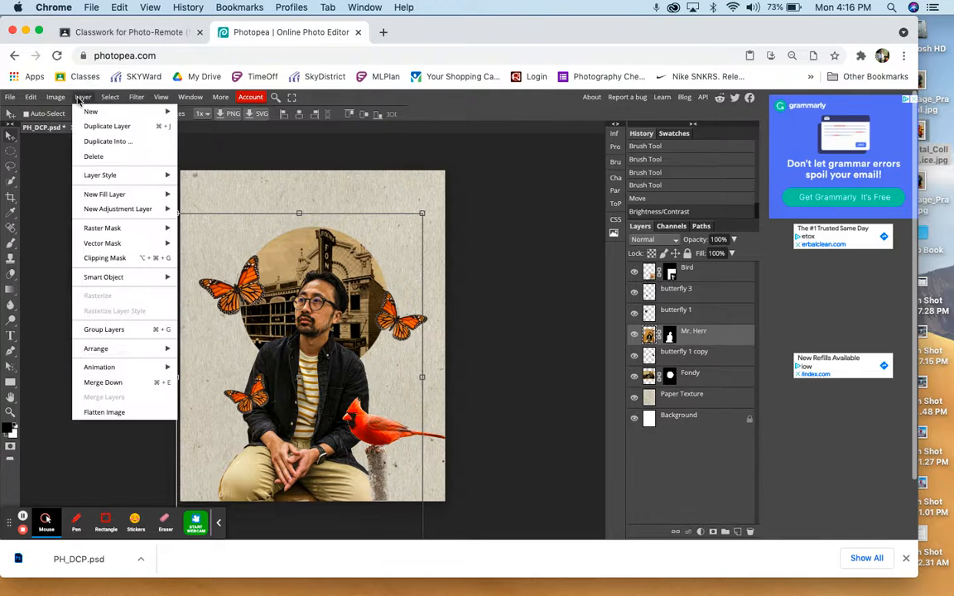
{"action": "mouse_move", "coordinate": [124, 111]}
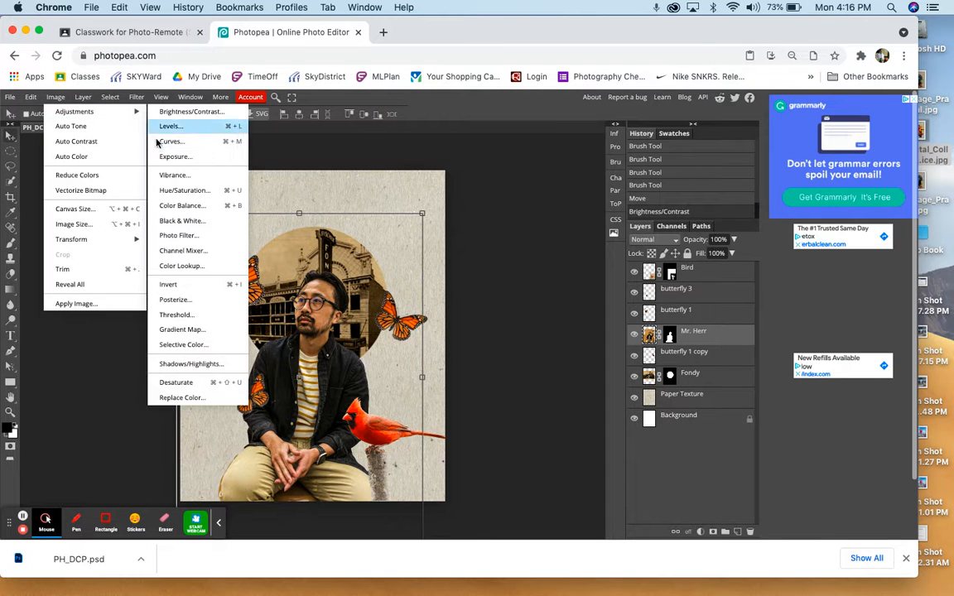
{"action": "left_click", "coordinate": [172, 219]}
{"action": "key", "text": "Return"}
Apply another Brightness/Contrast adjustment to the black-and-white portrait, setting brightness to 42 and raising the contrast slightly
{"action": "left_click", "coordinate": [88, 98]}
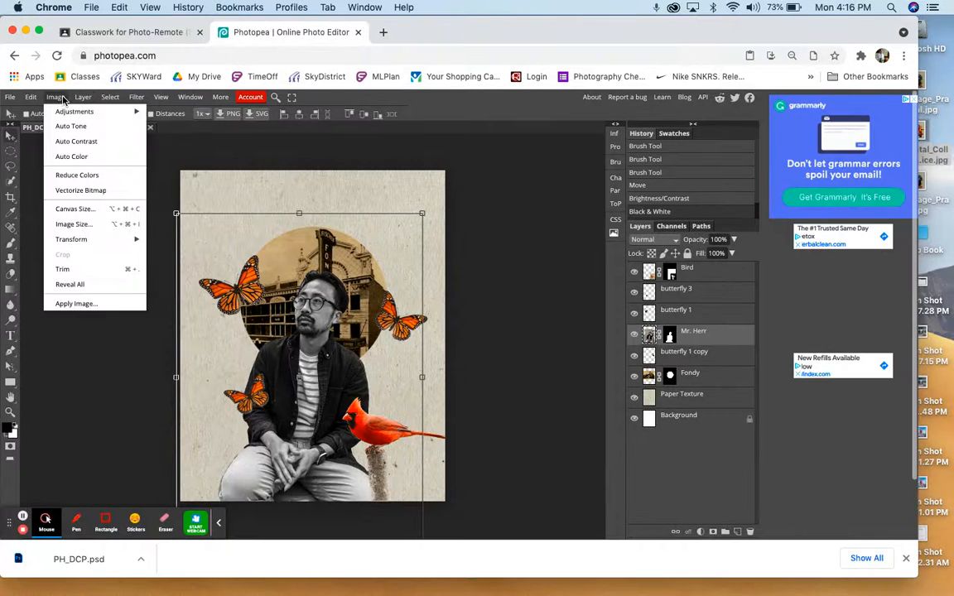
{"action": "left_click", "coordinate": [161, 112]}
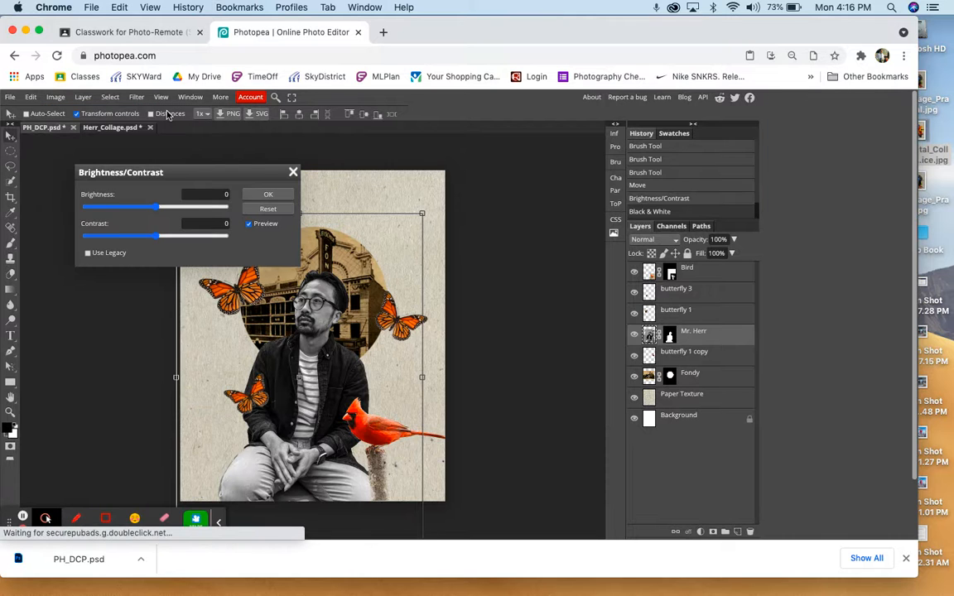
{"action": "left_click_drag", "start_coordinate": [157, 207], "coordinate": [163, 237]}
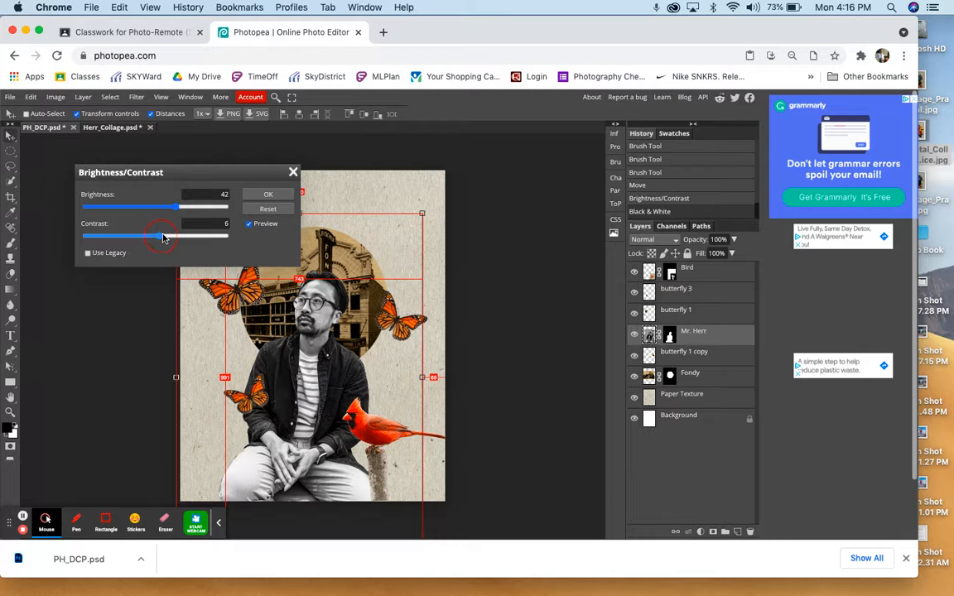
{"action": "left_click", "coordinate": [258, 196]}
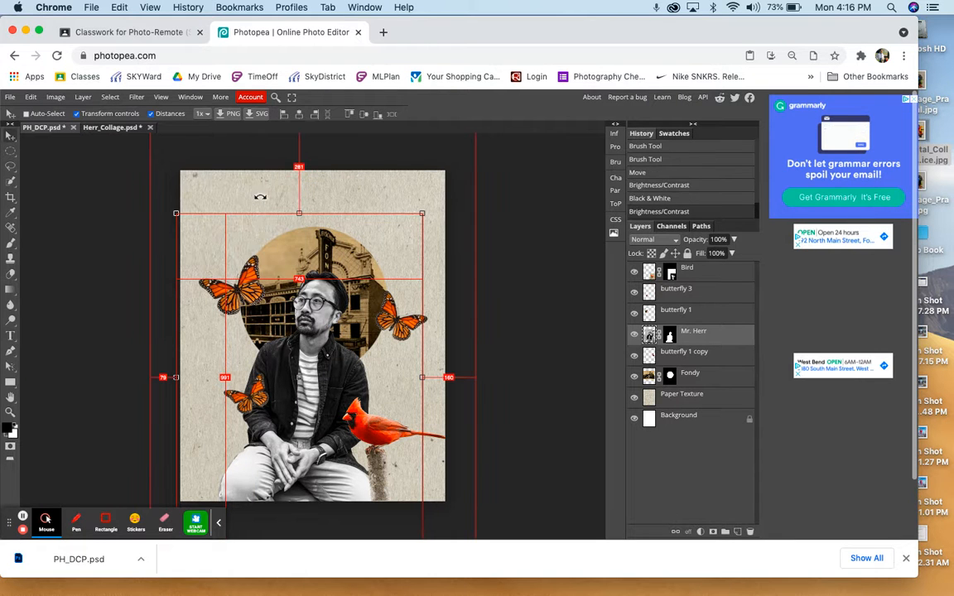
Turn off the distance guides and the transform controls for the Move tool
{"action": "left_click", "coordinate": [151, 114]}
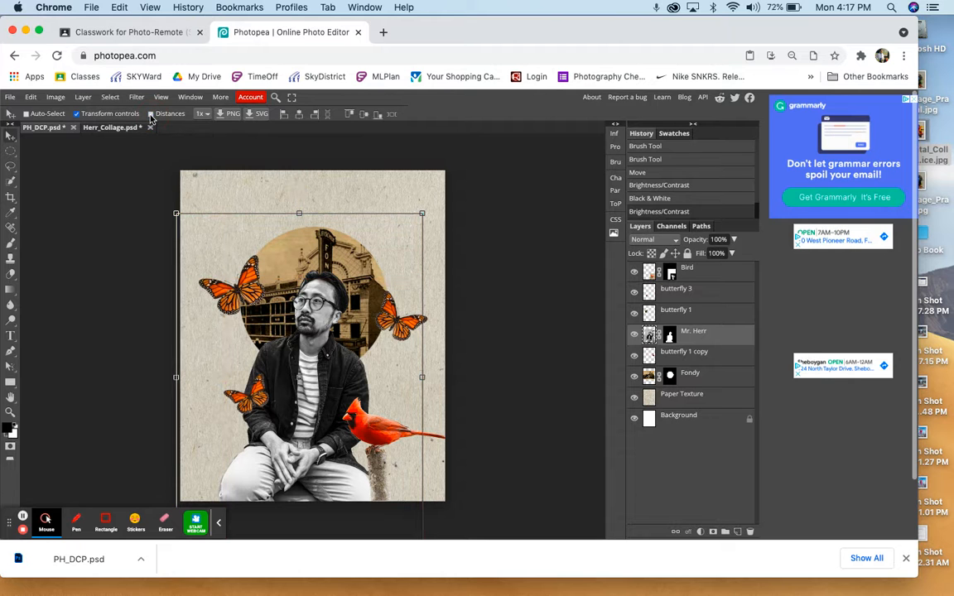
{"action": "left_click", "coordinate": [89, 115]}
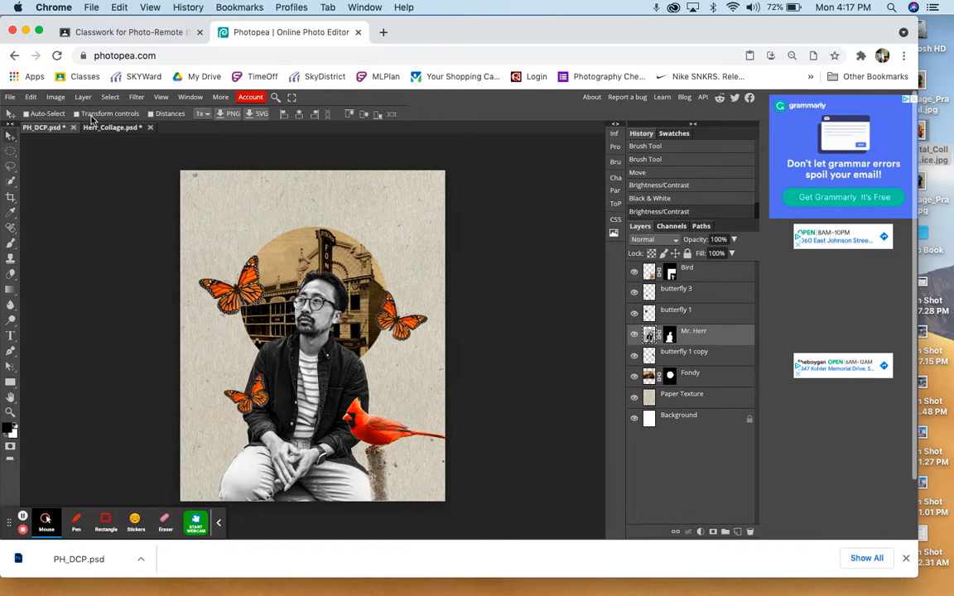